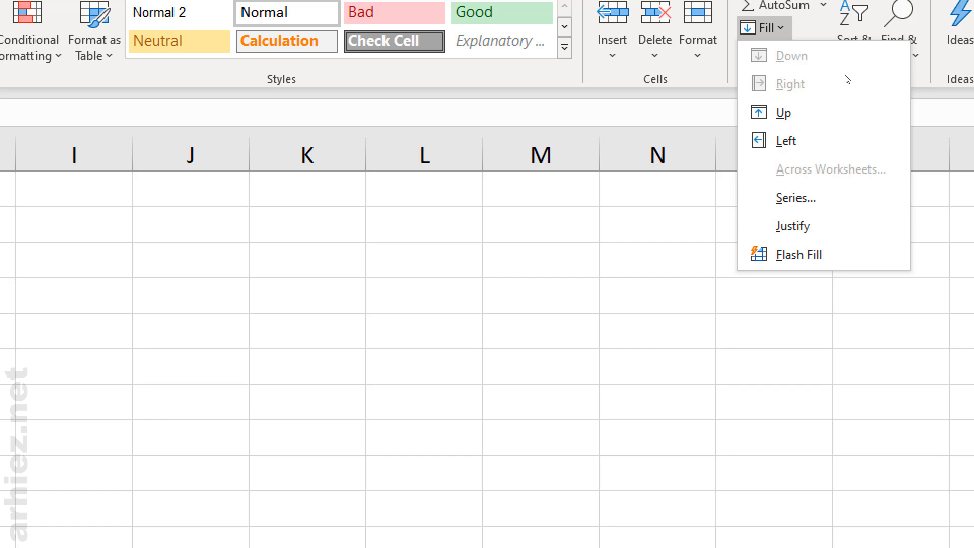
# Step: Enter 5 in cell B15 as a starting value
pyautogui.press('Escape')
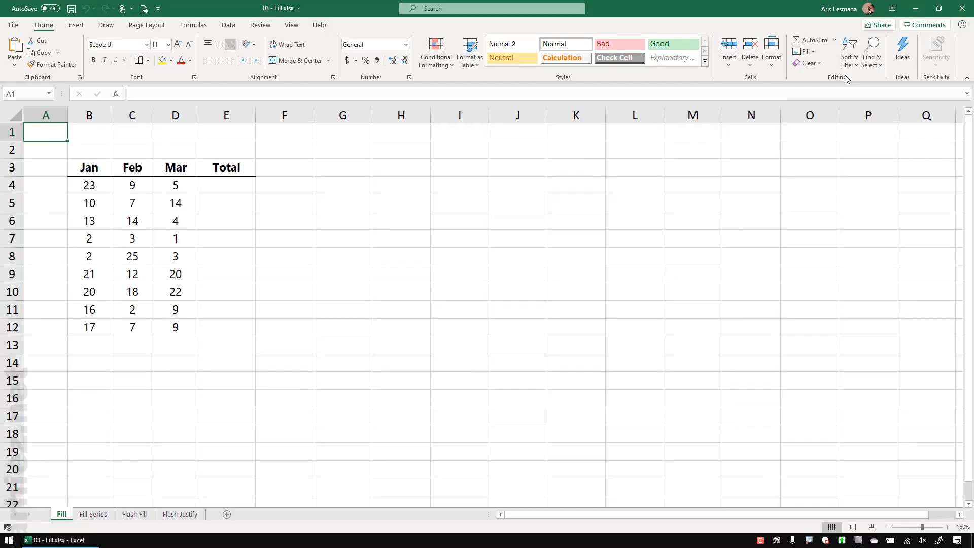
pyautogui.click(252, 287)
pyautogui.moveTo(95, 381); pyautogui.dragTo(564, 390)
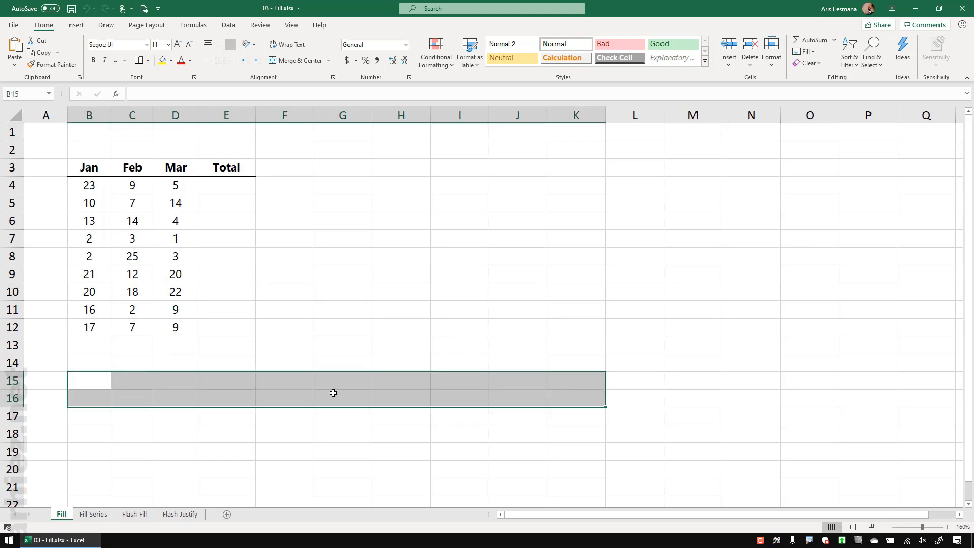
pyautogui.click(141, 421)
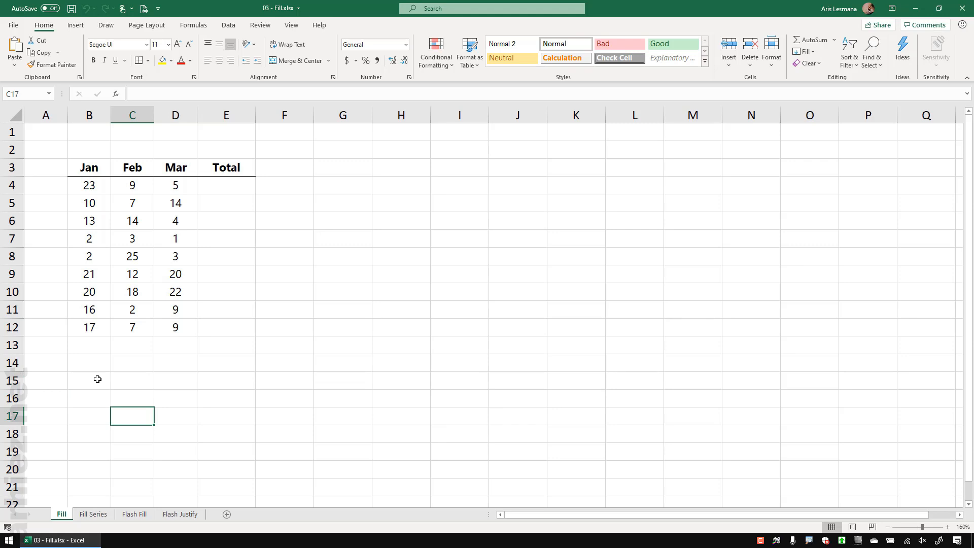
pyautogui.click(97, 379)
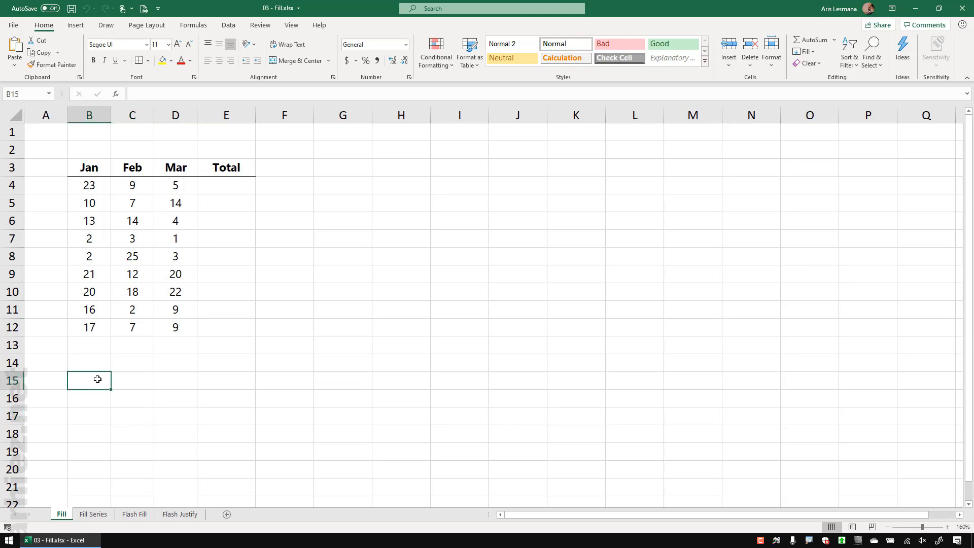
pyautogui.write('5')
pyautogui.press('Return')
# Step: Fill the 5 across B15:K15, then undo the fill
pyautogui.click(98, 379)
pyautogui.moveTo(98, 382); pyautogui.dragTo(571, 383)
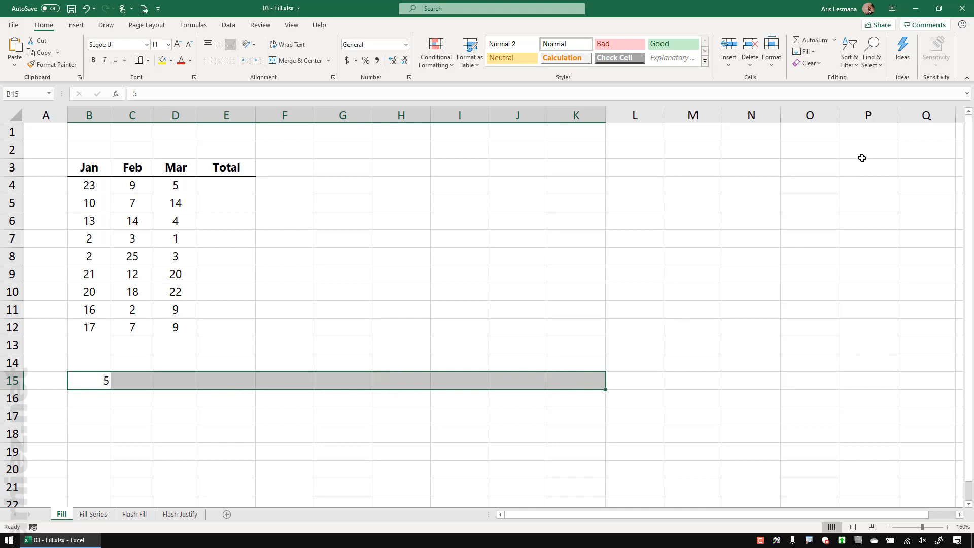
pyautogui.click(812, 53)
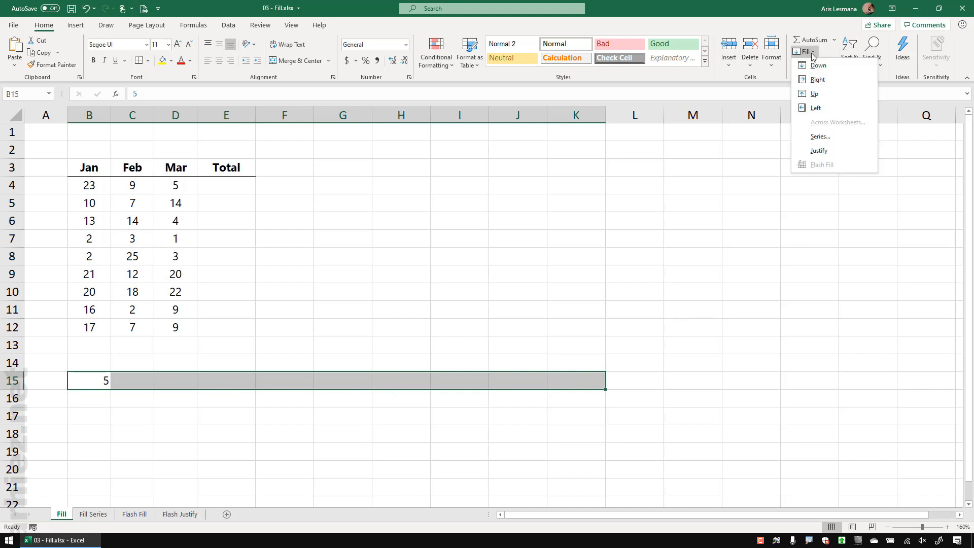
pyautogui.click(836, 81)
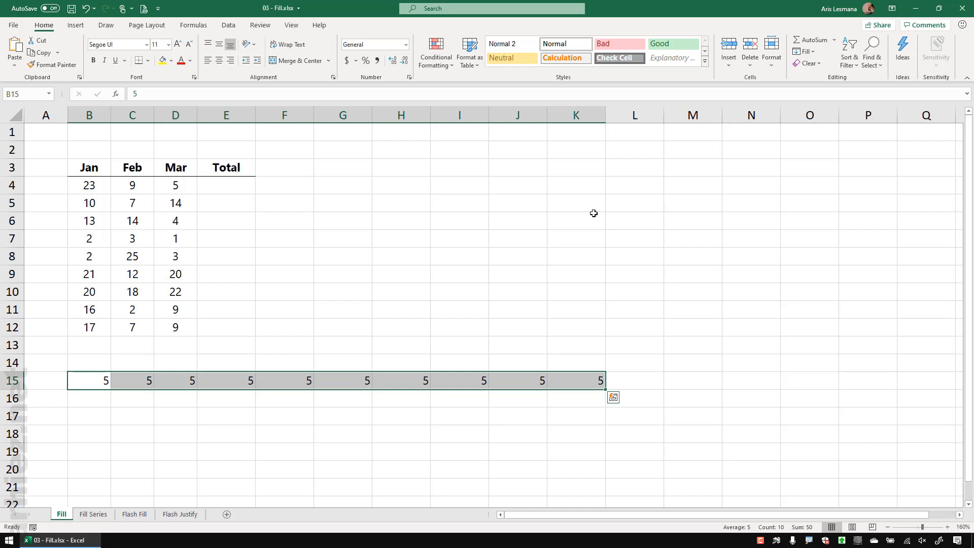
pyautogui.hotkey('ctrl', 'z')
pyautogui.hotkey('ctrl', 'z')
pyautogui.click(337, 262)
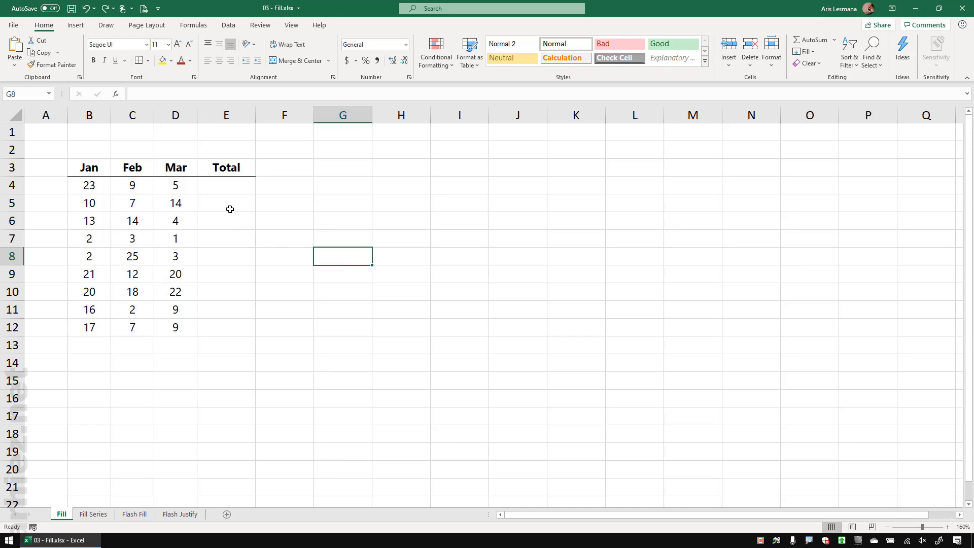
# Step: Enter the formula =SUM(B4:D4) in E4 for the first row's total
pyautogui.click(222, 187)
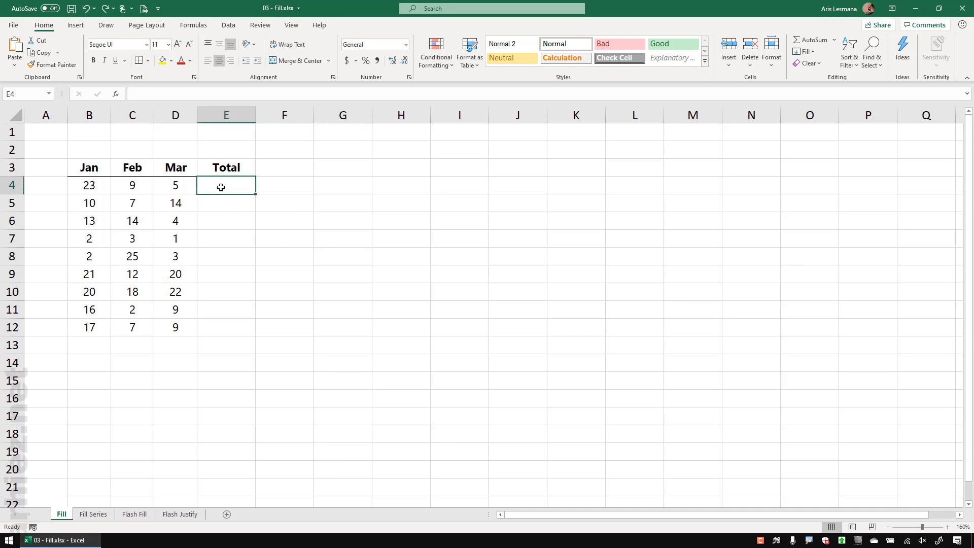
pyautogui.write('=SUM')
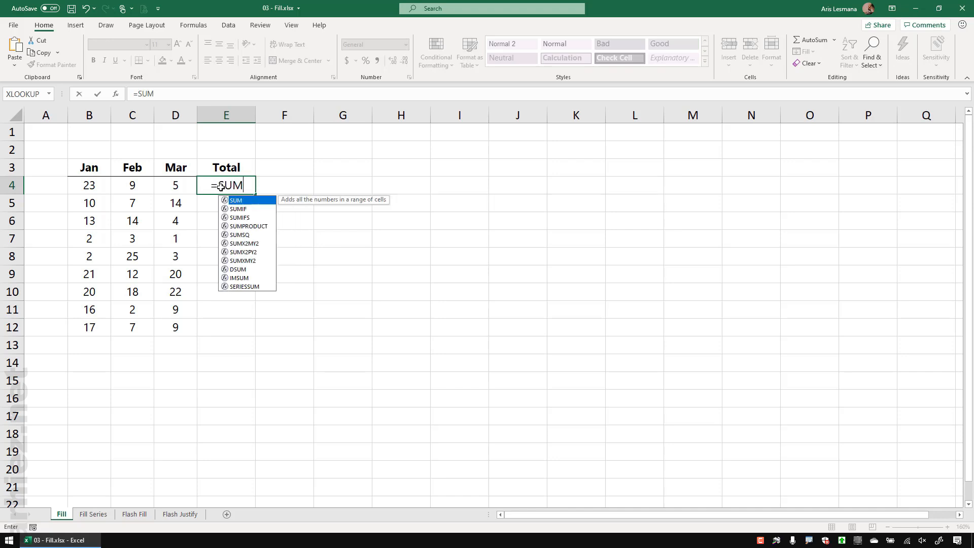
pyautogui.write('(')
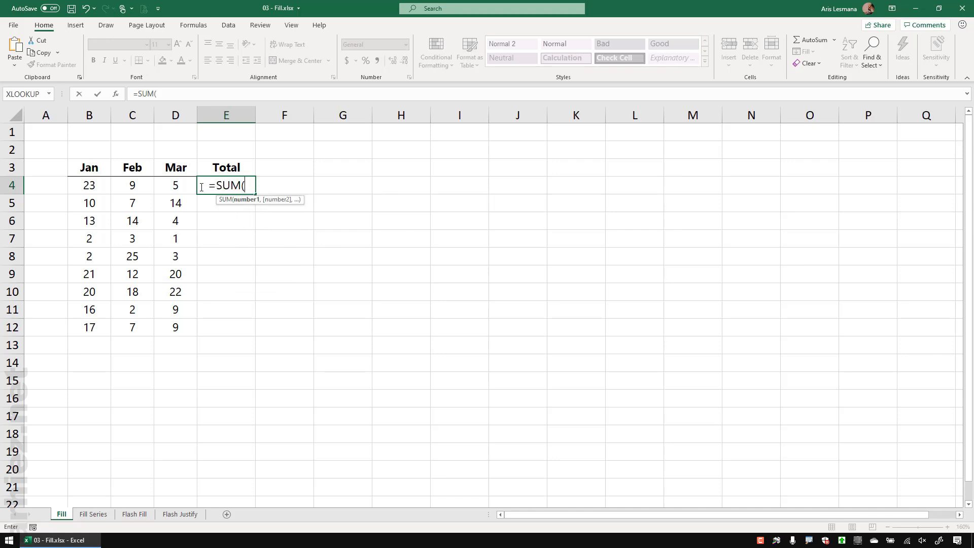
pyautogui.click(92, 186)
pyautogui.moveTo(93, 186); pyautogui.dragTo(170, 186)
pyautogui.write(')')
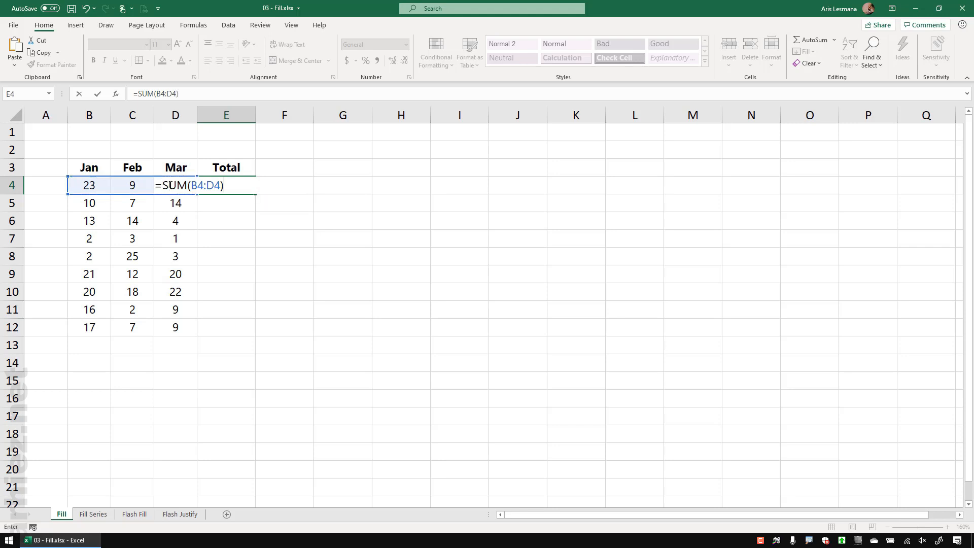
pyautogui.press('Return')
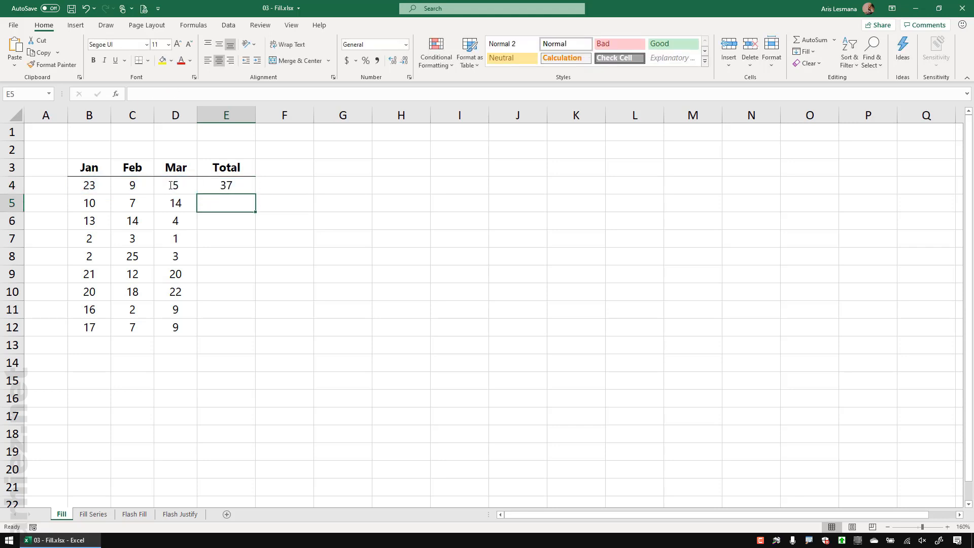
# Step: Fill the SUM formula down E4:E12, giving totals from 37 to 33
pyautogui.click(326, 253)
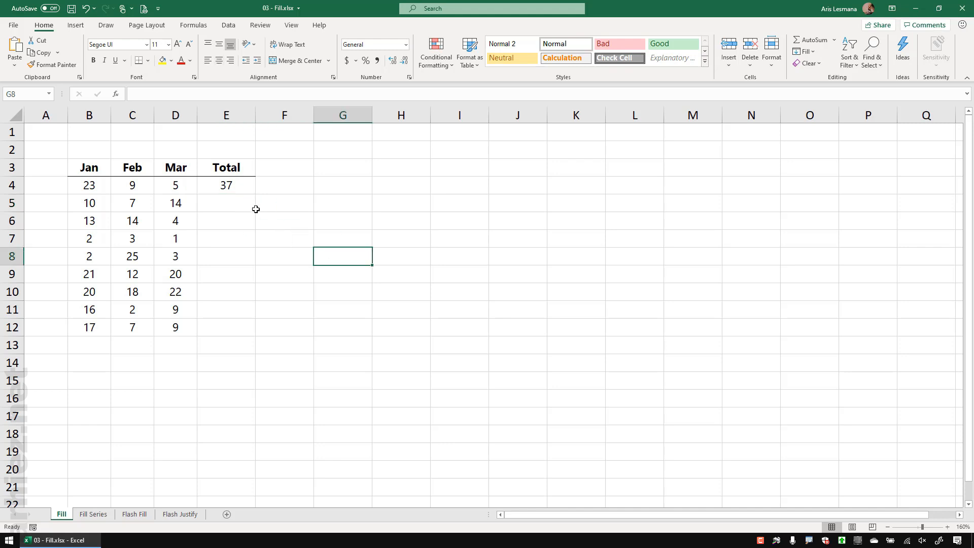
pyautogui.click(231, 186)
pyautogui.moveTo(231, 187); pyautogui.dragTo(227, 326)
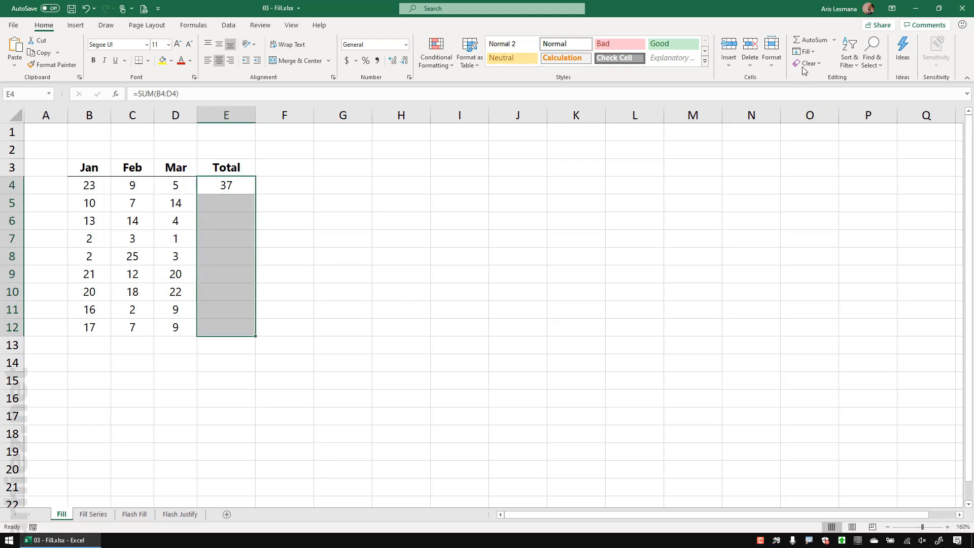
pyautogui.click(811, 52)
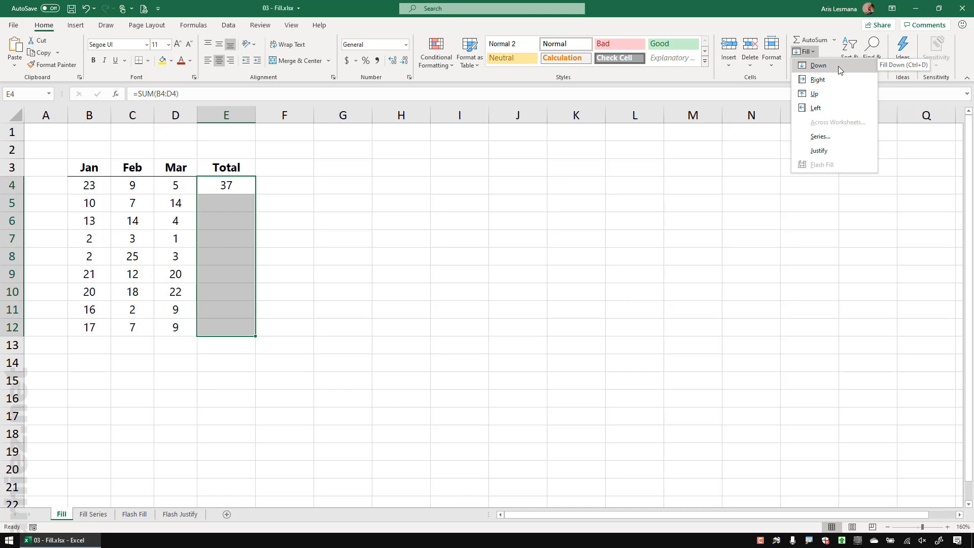
pyautogui.click(818, 65)
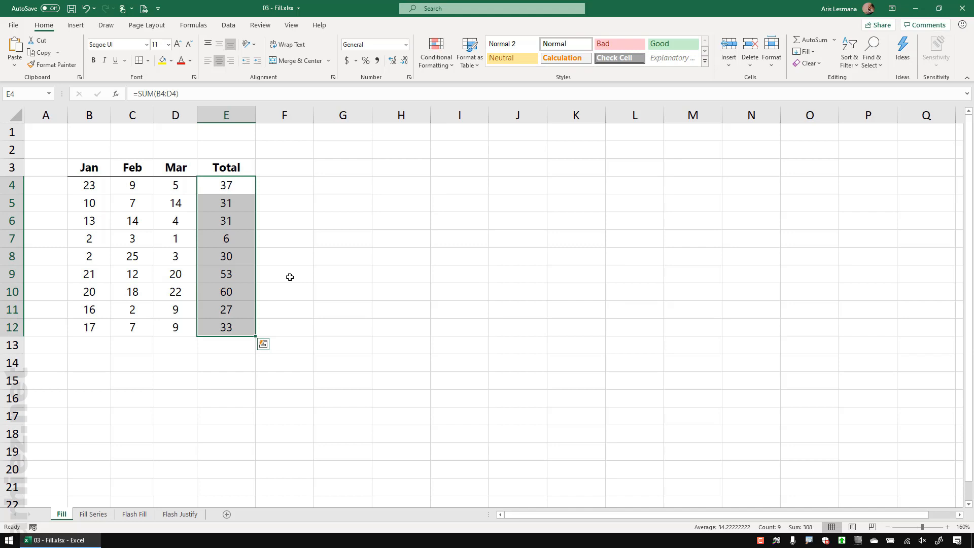
pyautogui.press('F10')
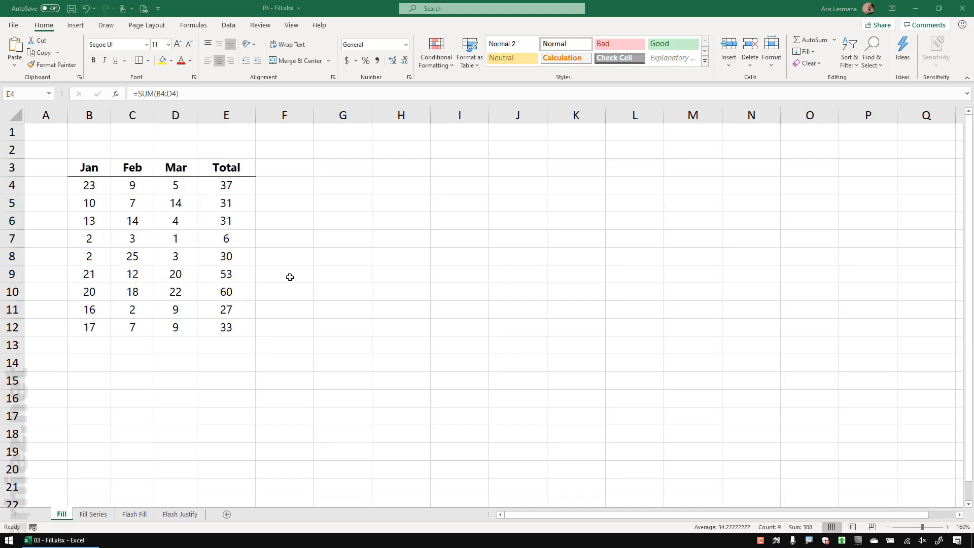
# Step: Switch to the Fill Series sheet
pyautogui.click(93, 514)
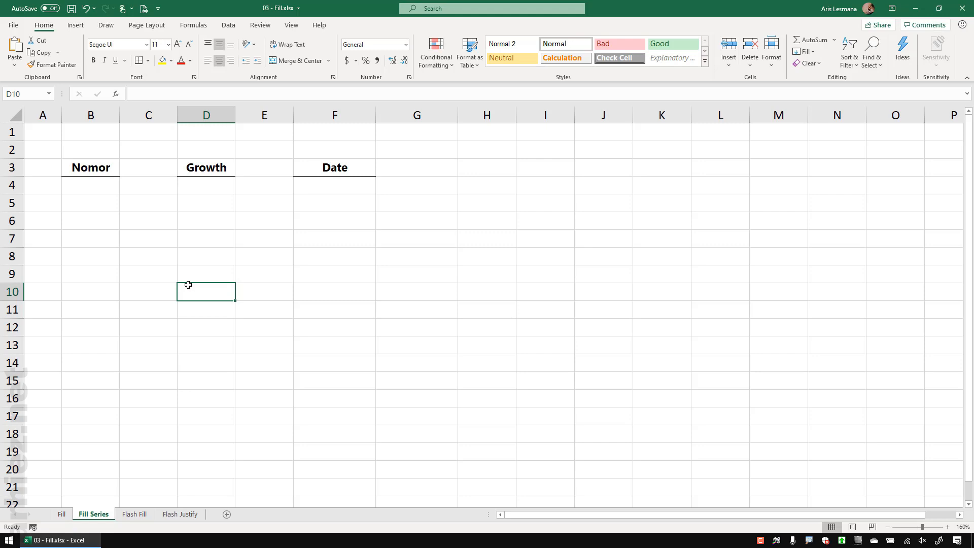
pyautogui.click(45, 135)
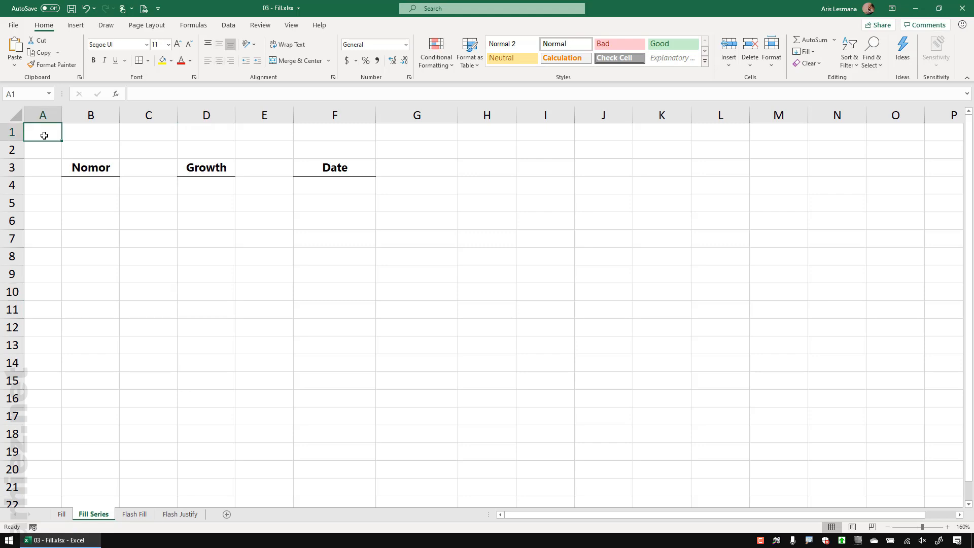
pyautogui.click(97, 185)
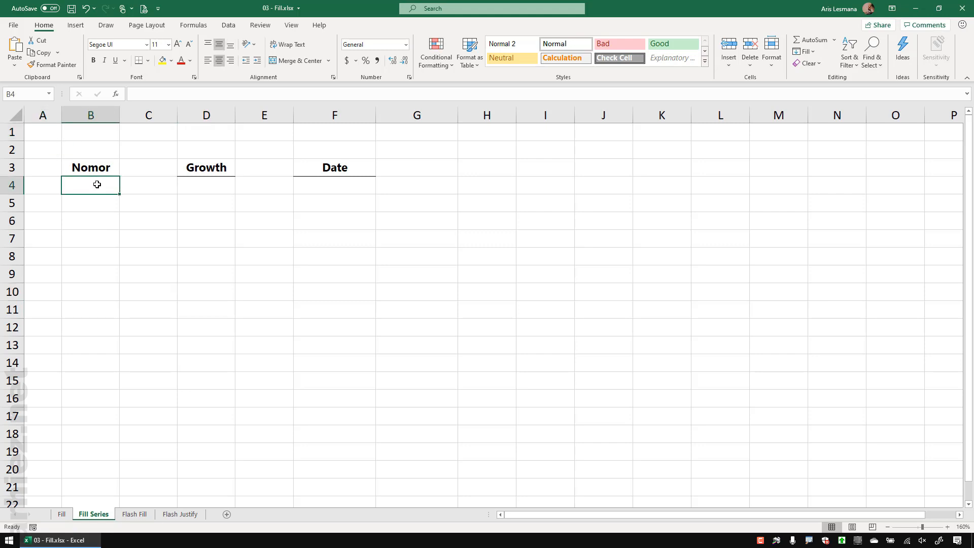
pyautogui.moveTo(96, 208); pyautogui.dragTo(99, 312)
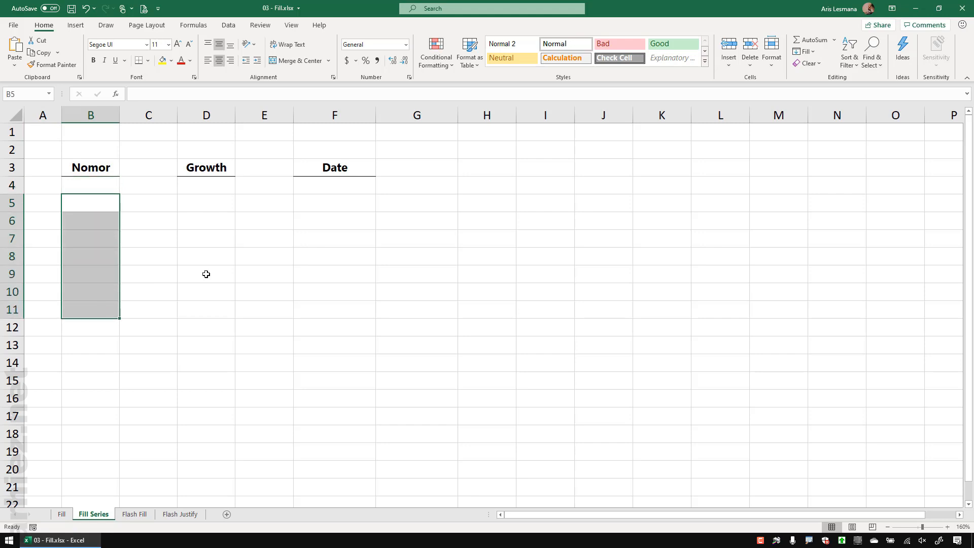
pyautogui.click(206, 274)
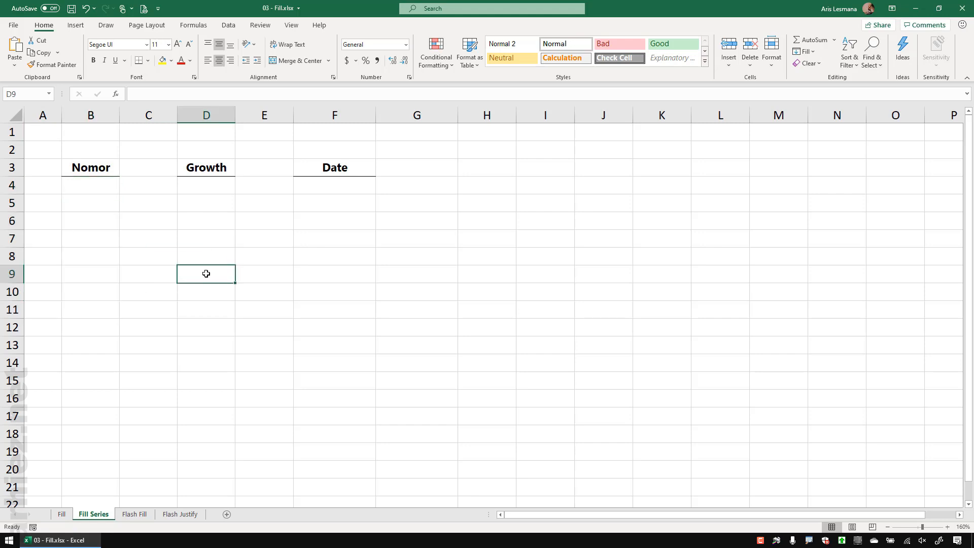
# Step: Enter 1 as the first Nomor value in B4
pyautogui.click(92, 189)
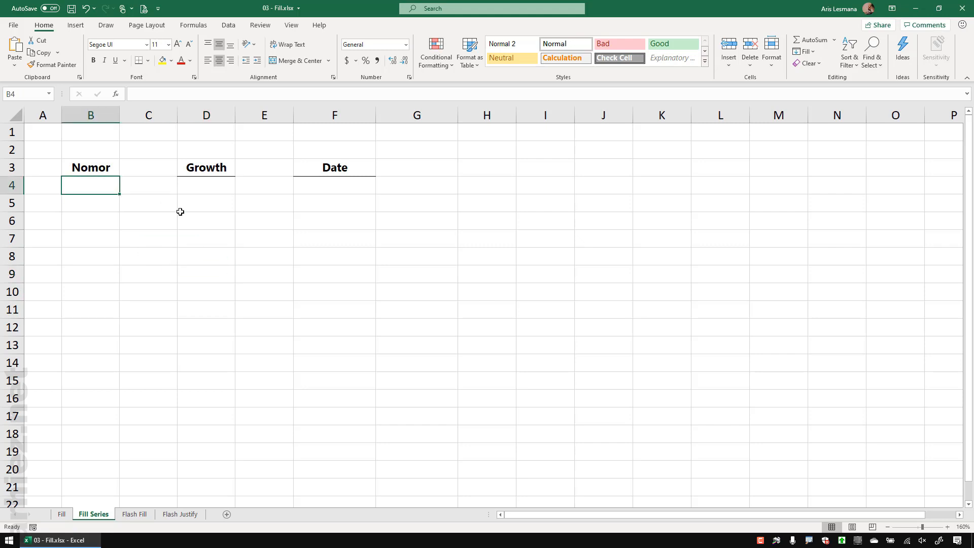
pyautogui.write('1')
pyautogui.press('Return')
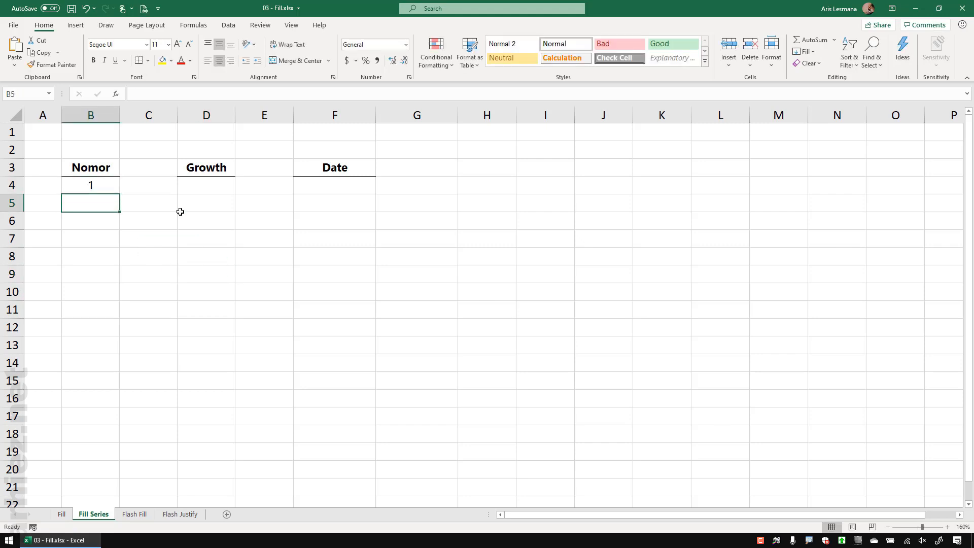
pyautogui.click(104, 186)
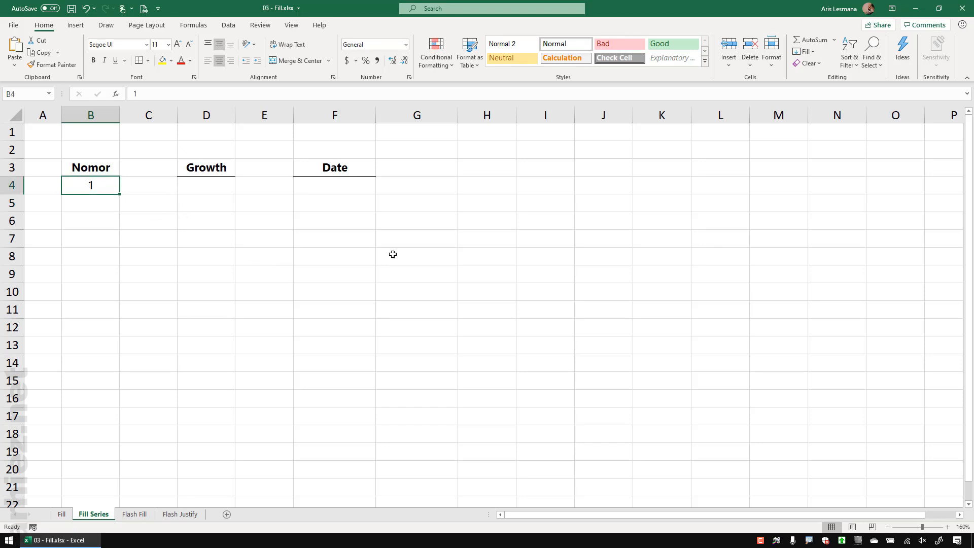
pyautogui.click(804, 51)
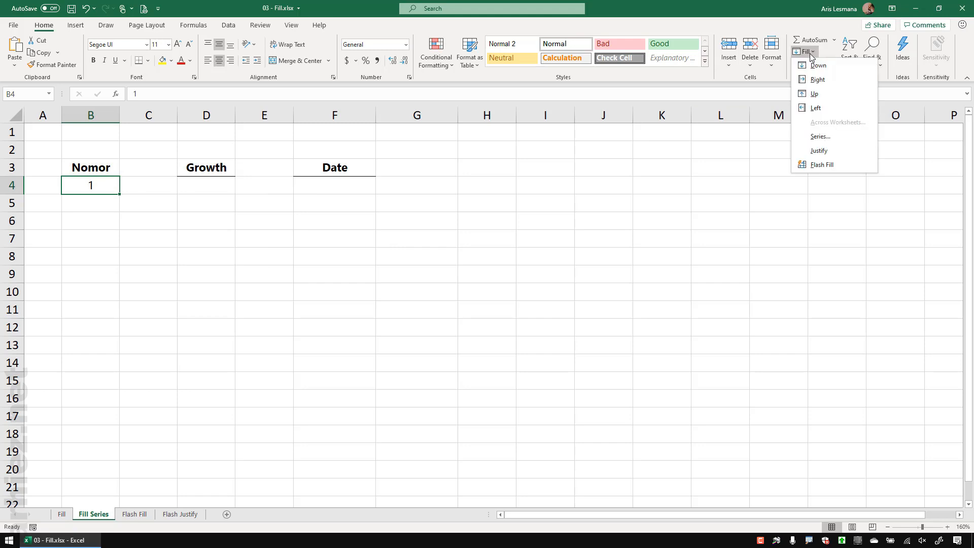
# Step: Fill Nomor down the column with a linear series from B4, step 1, stopping at 50
pyautogui.click(832, 136)
pyautogui.moveTo(226, 162); pyautogui.dragTo(214, 158)
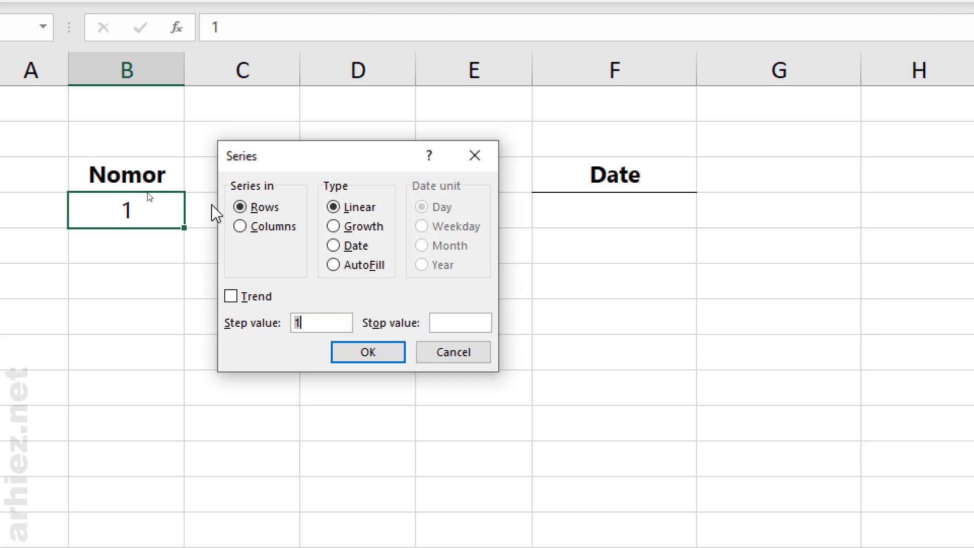
pyautogui.click(243, 228)
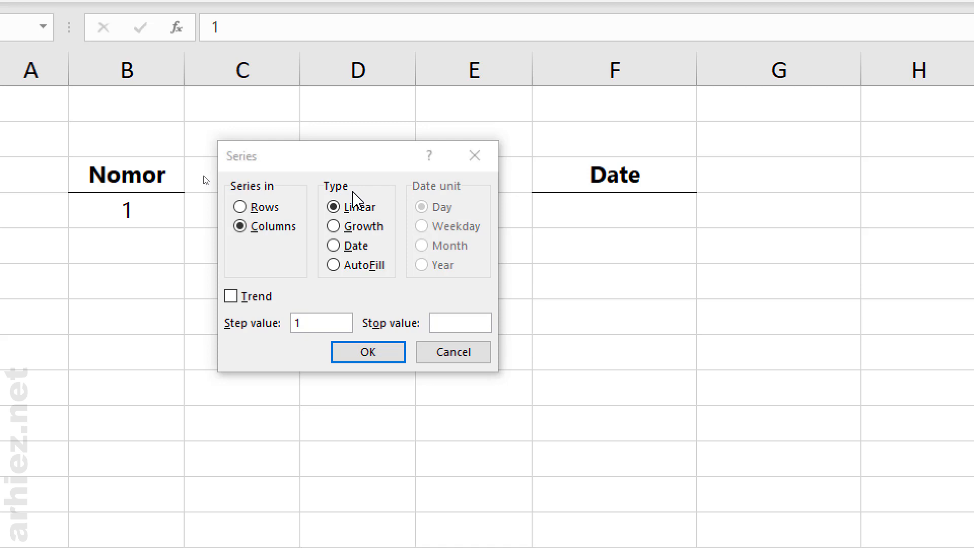
pyautogui.click(360, 208)
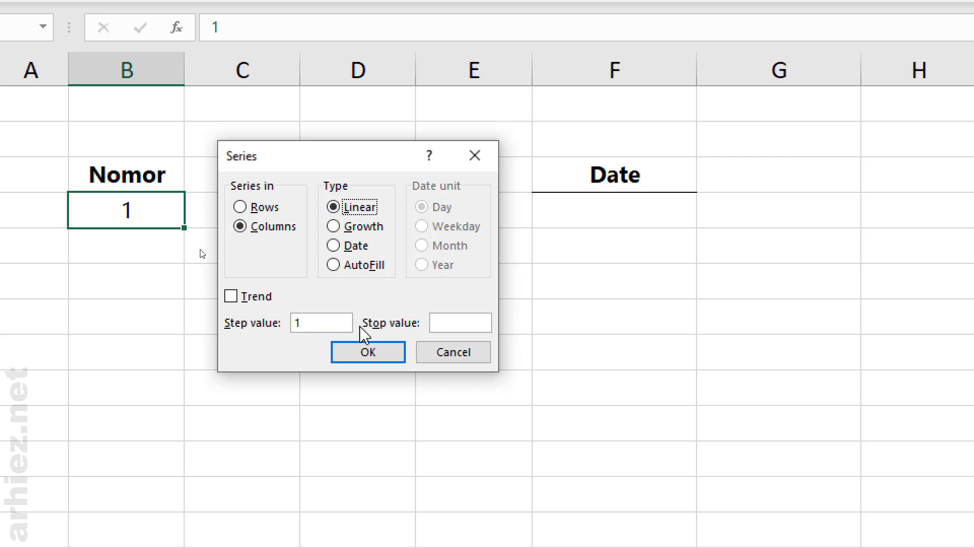
pyautogui.click(312, 322)
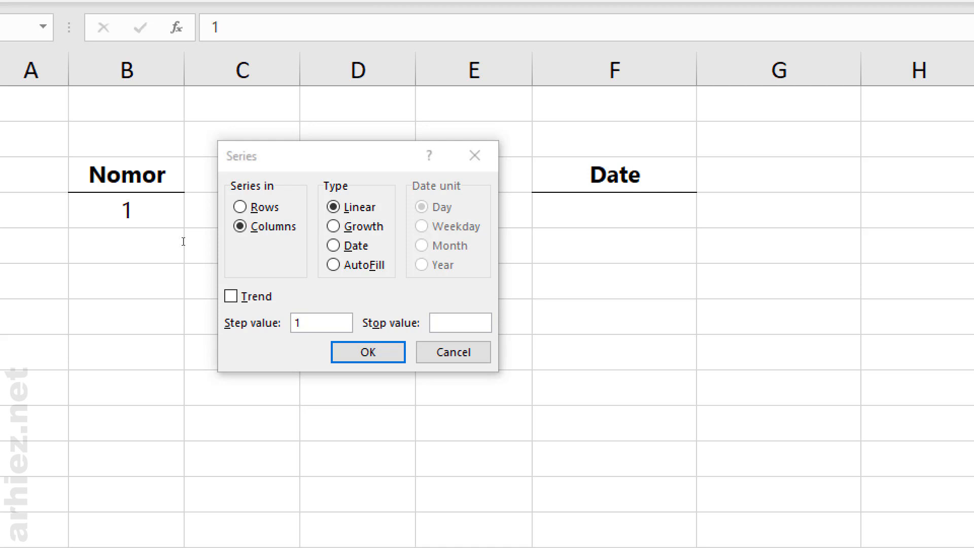
pyautogui.click(470, 325)
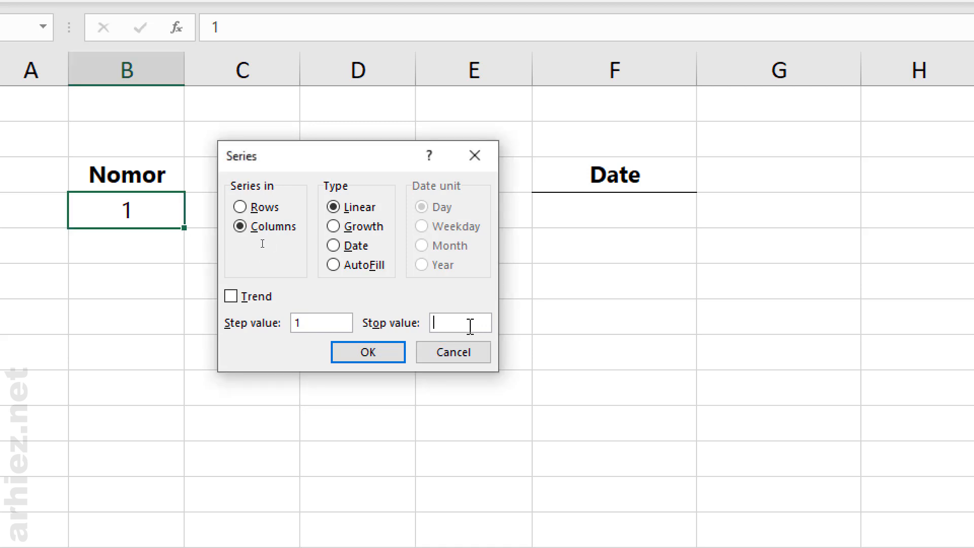
pyautogui.write('50')
pyautogui.click(395, 353)
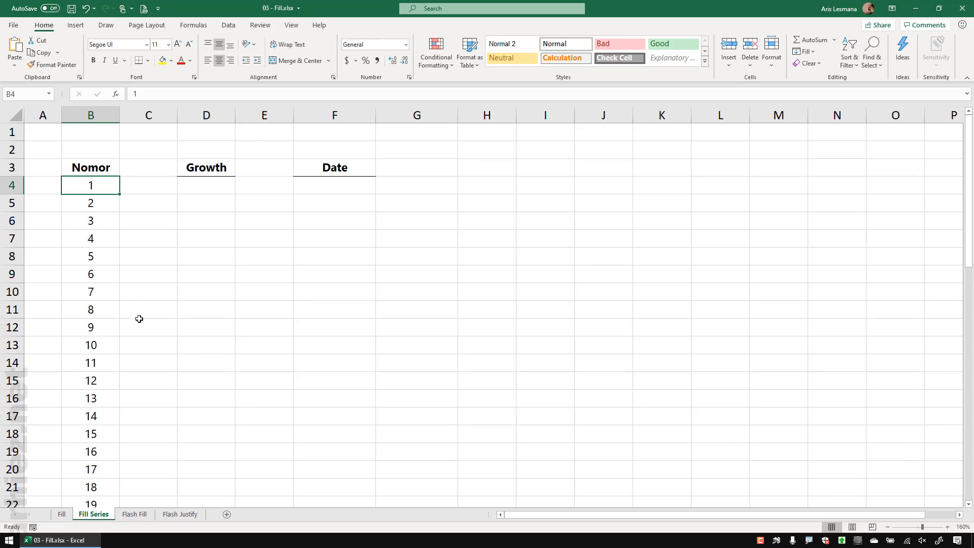
pyautogui.scroll(-3, 138, 318)
pyautogui.scroll(-8, 139, 319)
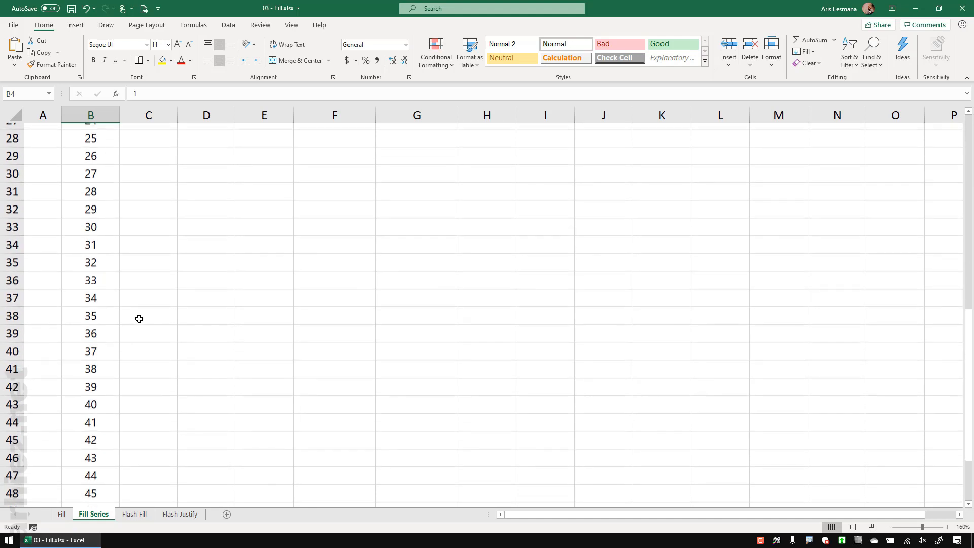
pyautogui.scroll(11, 139, 319)
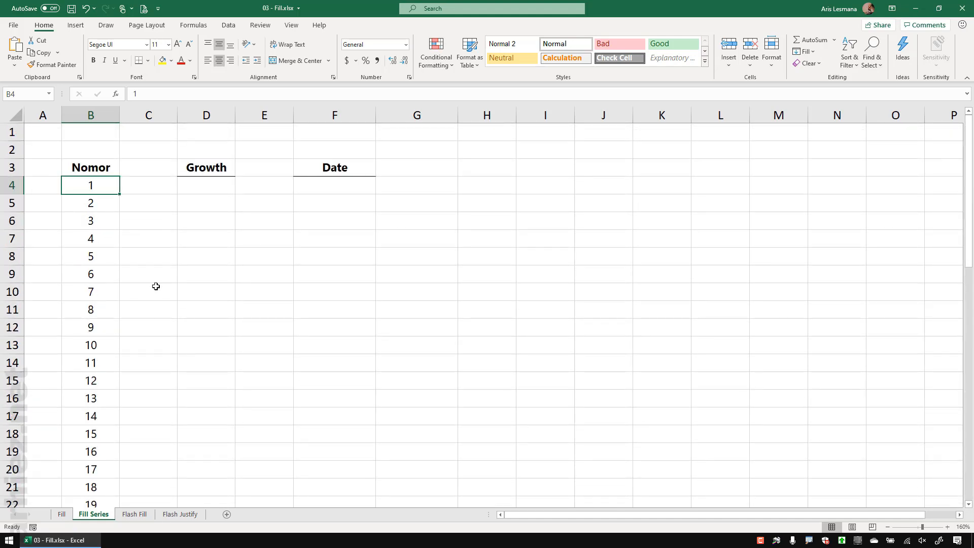
# Step: Undo the 1–50 numbering and enter 0 in B4 as the new start
pyautogui.hotkey('ctrl', 'z')
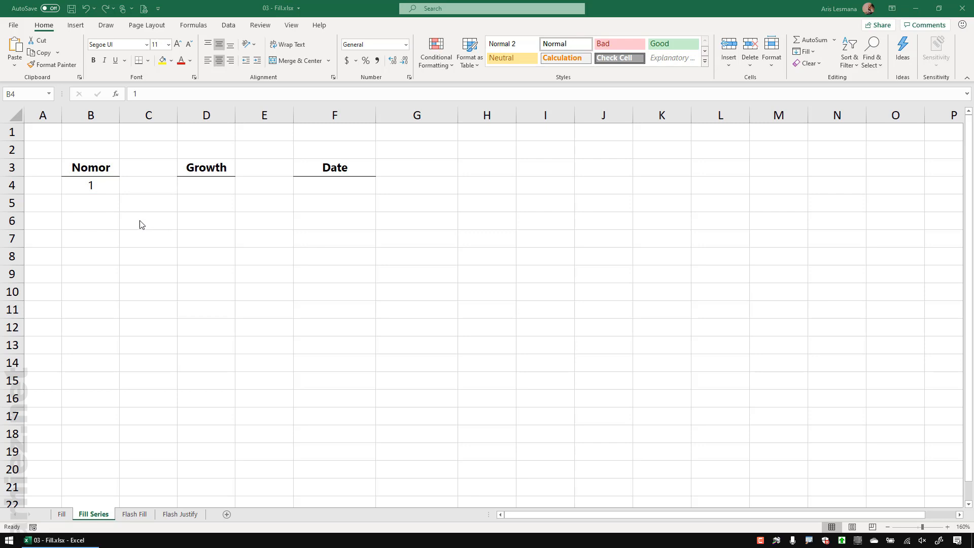
pyautogui.click(98, 184)
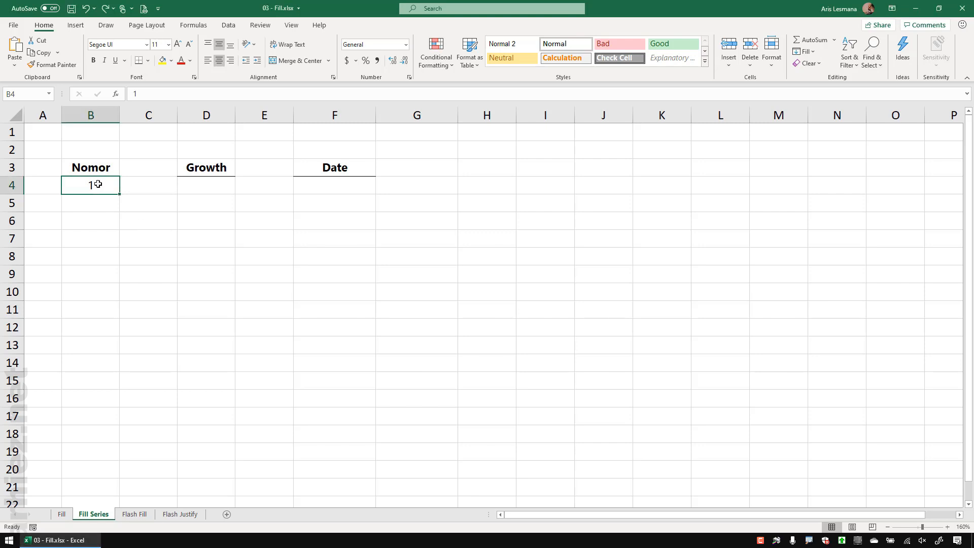
pyautogui.write('0')
pyautogui.press('Return')
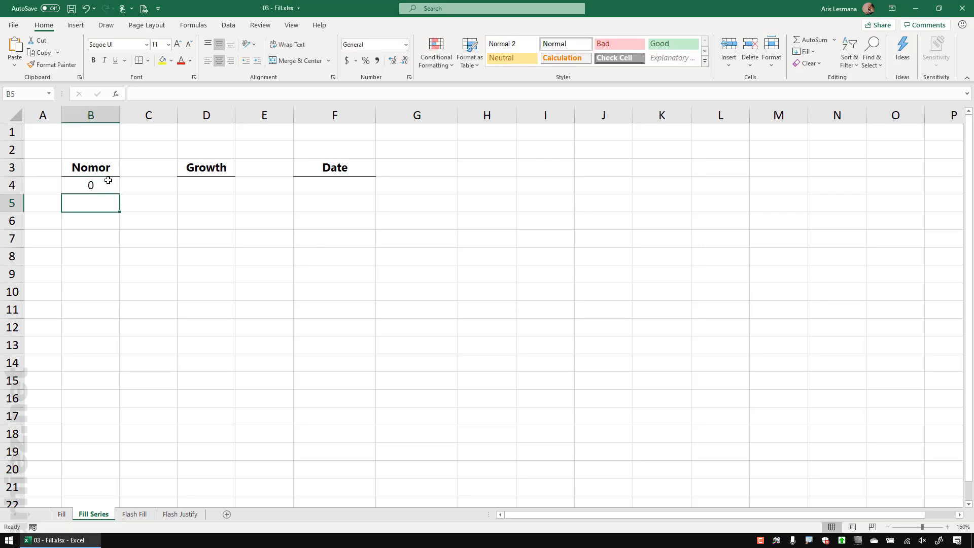
pyautogui.click(102, 184)
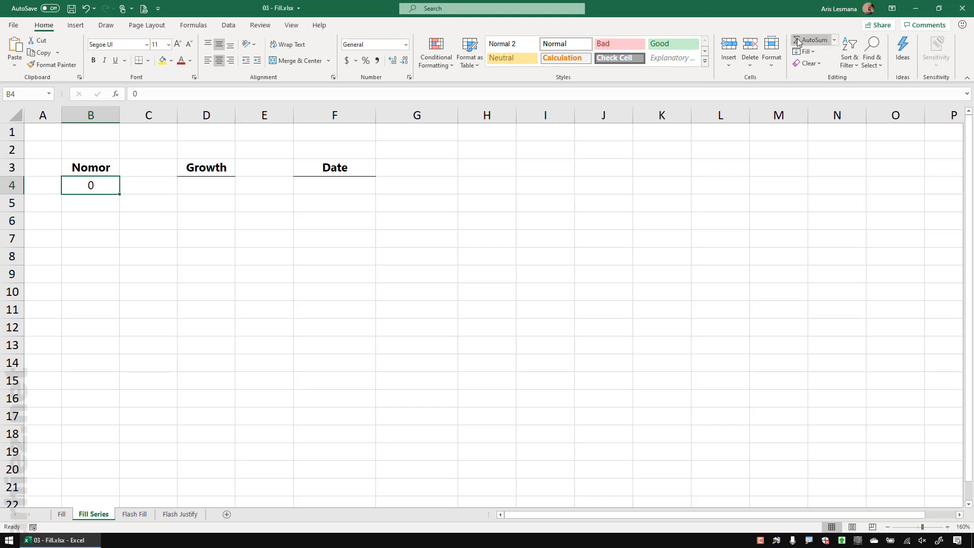
# Step: Generate a 0–50 column series stepping by 5, then undo it
pyautogui.click(813, 52)
pyautogui.click(837, 135)
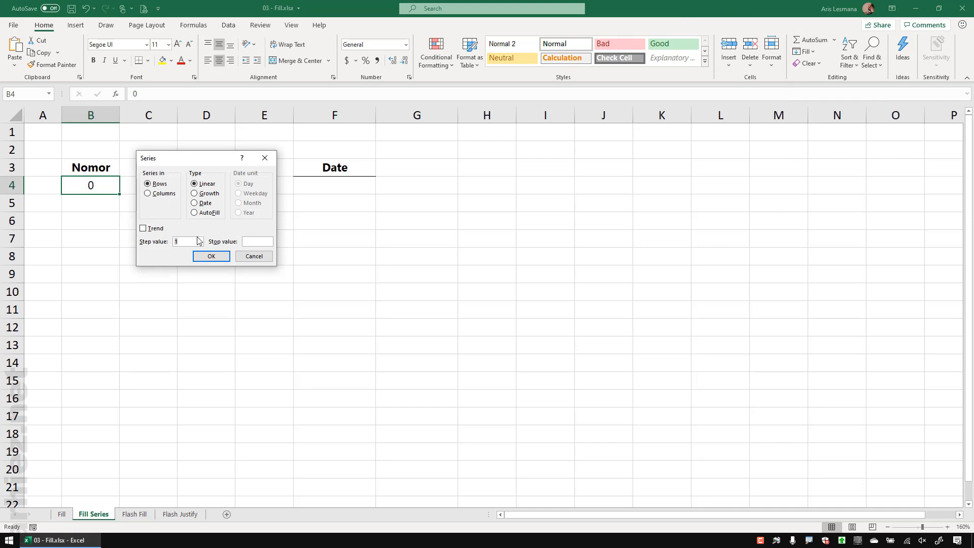
pyautogui.click(159, 196)
pyautogui.moveTo(180, 241); pyautogui.dragTo(170, 241)
pyautogui.write('5')
pyautogui.press('Tab')
pyautogui.write('50')
pyautogui.click(218, 258)
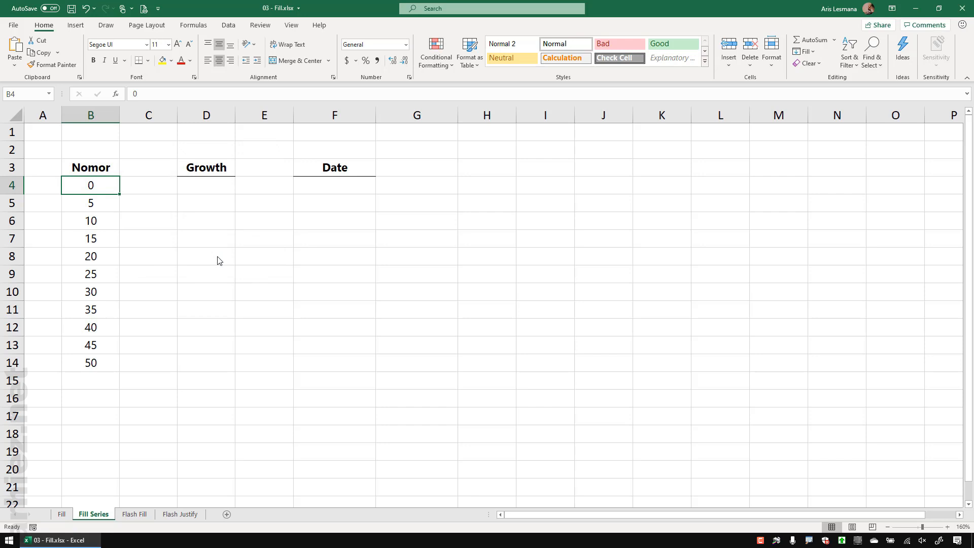
pyautogui.hotkey('ctrl', 'z')
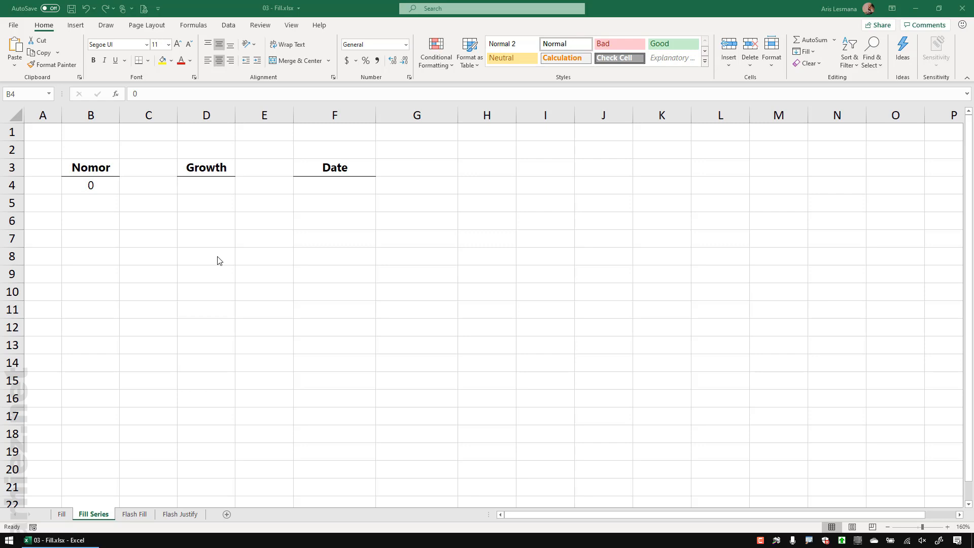
# Step: Enter 3 as the Growth starting value in D4
pyautogui.click(257, 232)
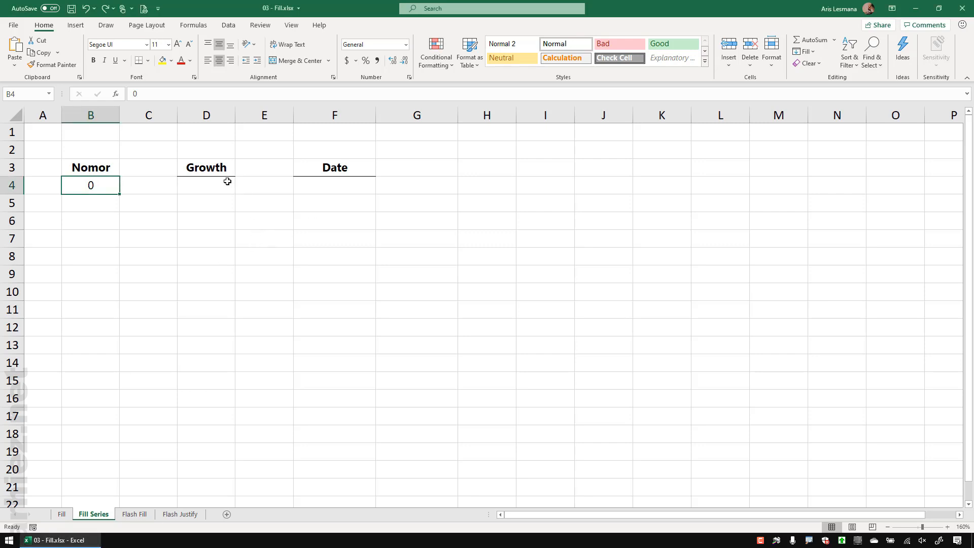
pyautogui.click(204, 186)
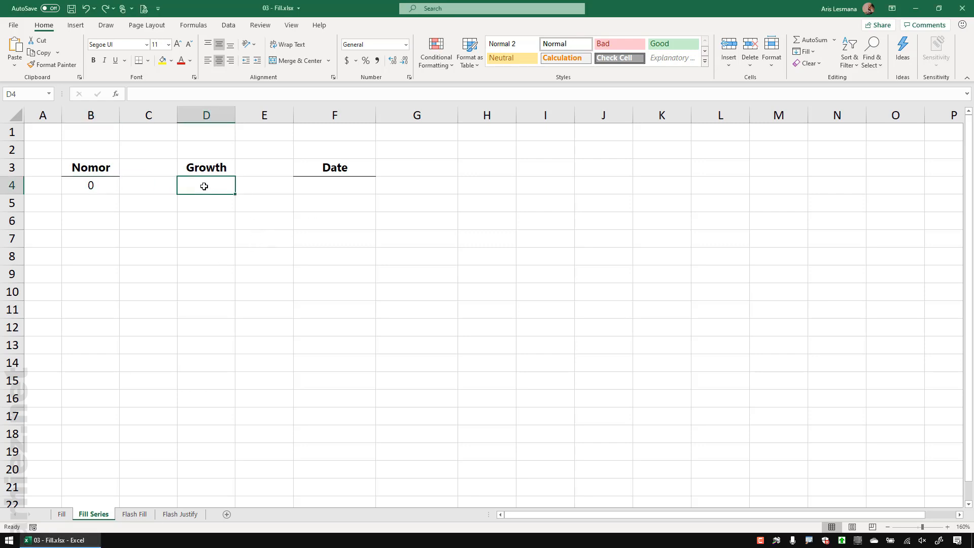
pyautogui.write('3')
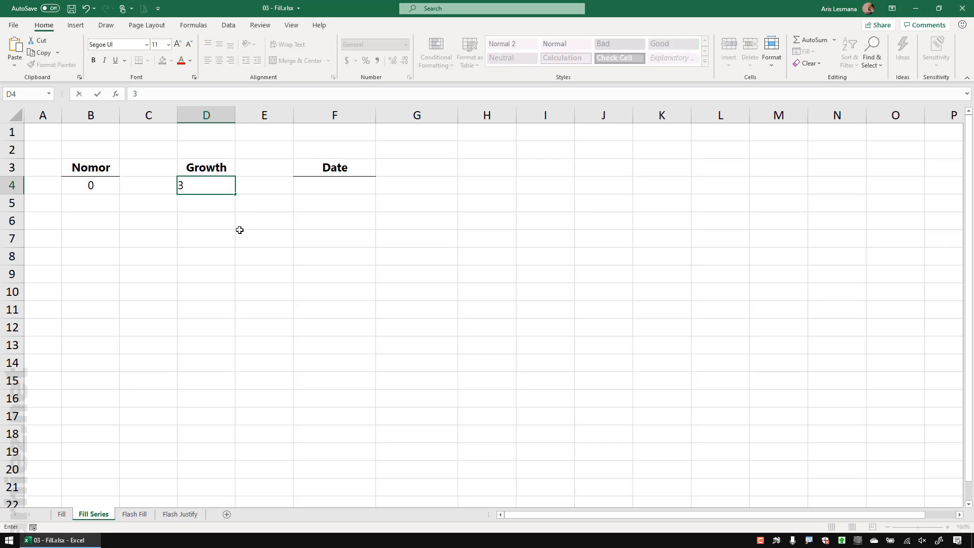
pyautogui.press('Return')
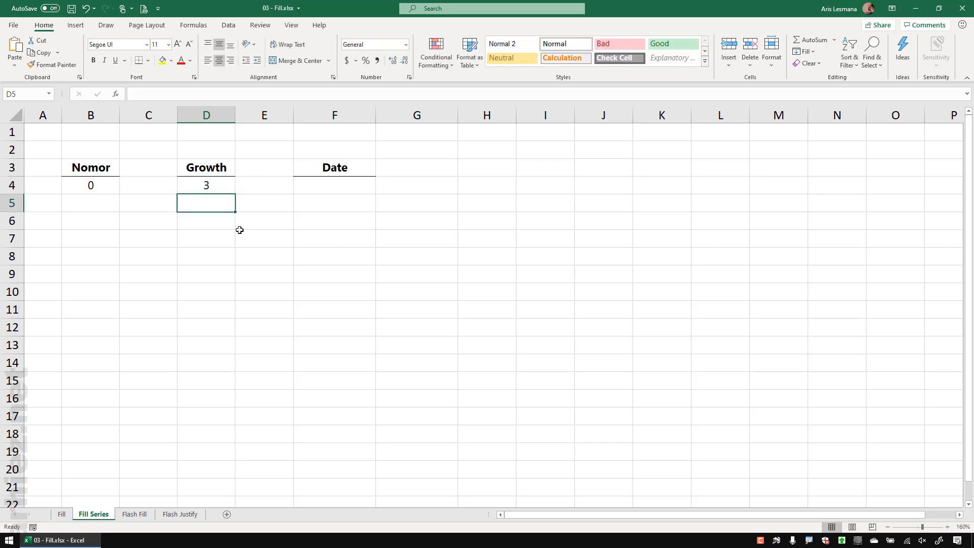
pyautogui.click(216, 187)
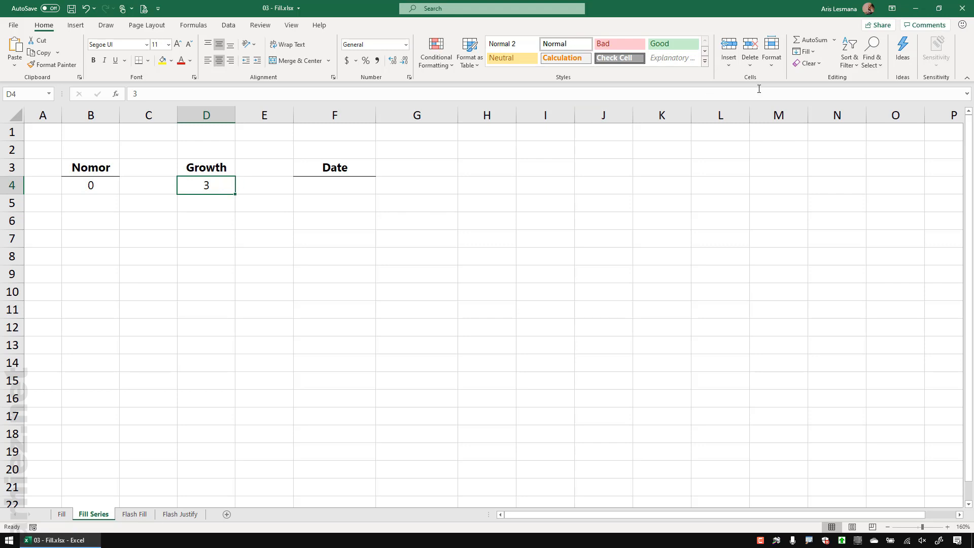
# Step: Fill a doubling Growth series down from D4 (3, 6, 12, 24, 48), then undo it
pyautogui.click(804, 51)
pyautogui.click(820, 137)
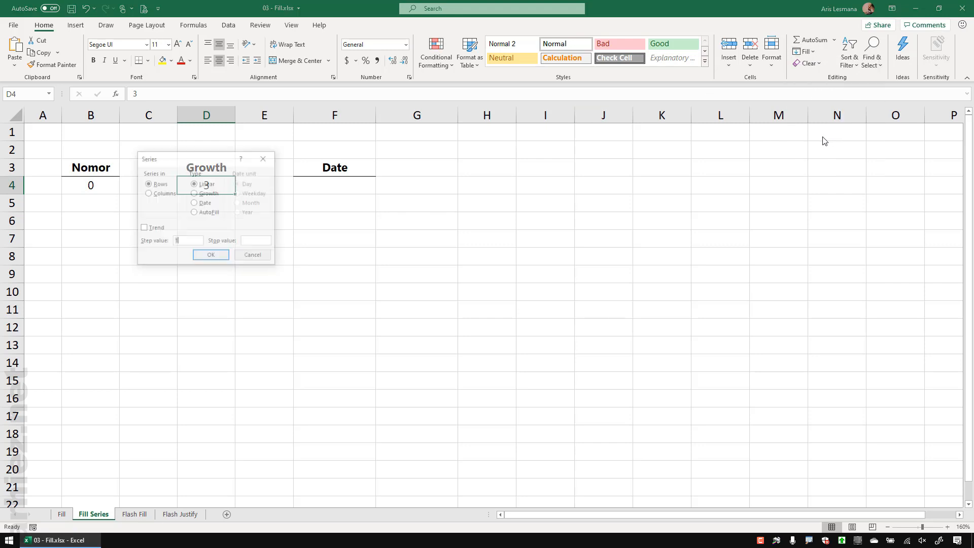
pyautogui.moveTo(208, 167); pyautogui.dragTo(322, 158)
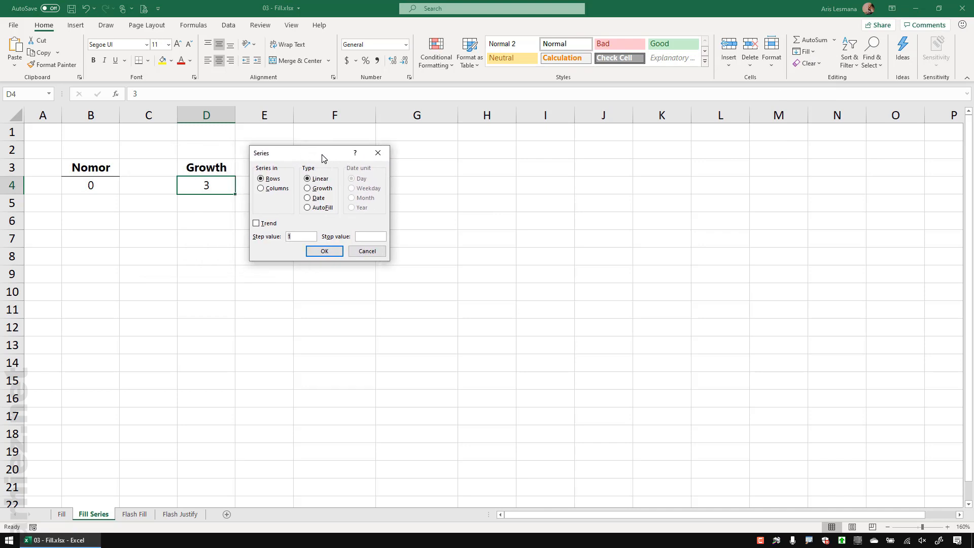
pyautogui.click(279, 191)
pyautogui.click(318, 189)
pyautogui.click(297, 238)
pyautogui.click(330, 252)
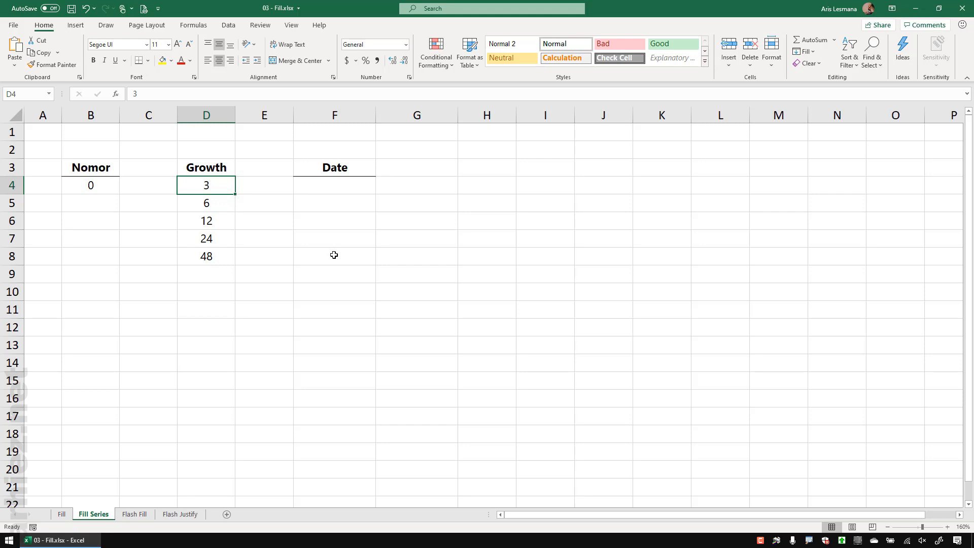
pyautogui.hotkey('ctrl', 'z')
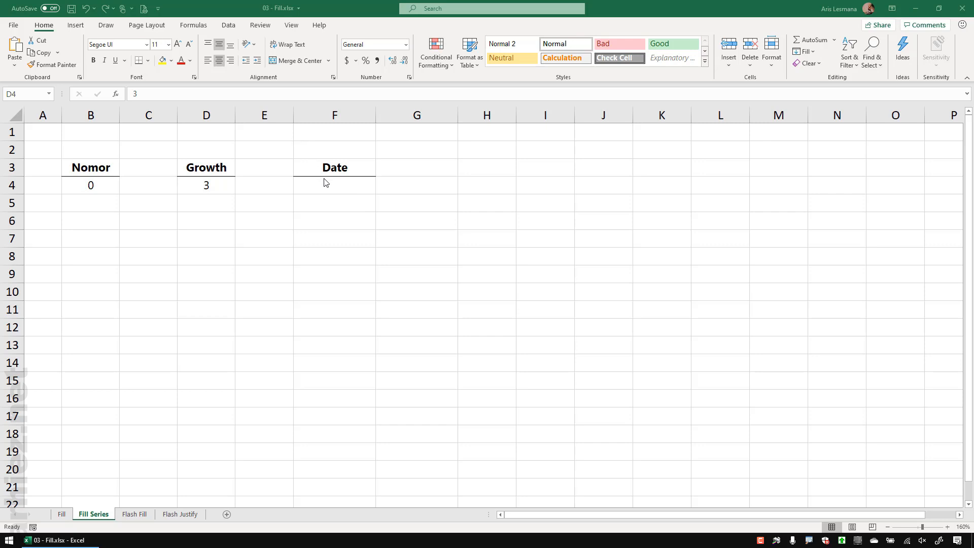
# Step: Enter the date 1/1/2020 in F4 under Date
pyautogui.click(348, 185)
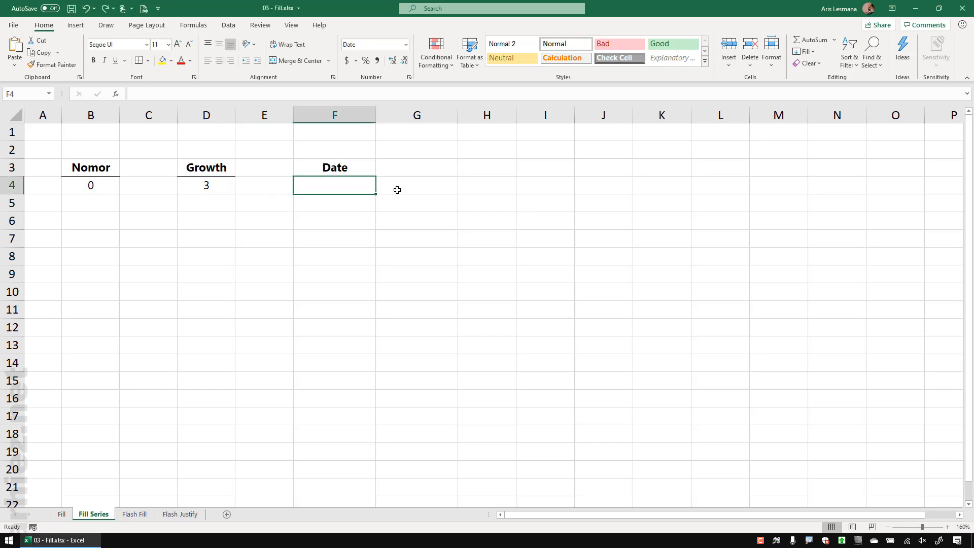
pyautogui.write('1/1/')
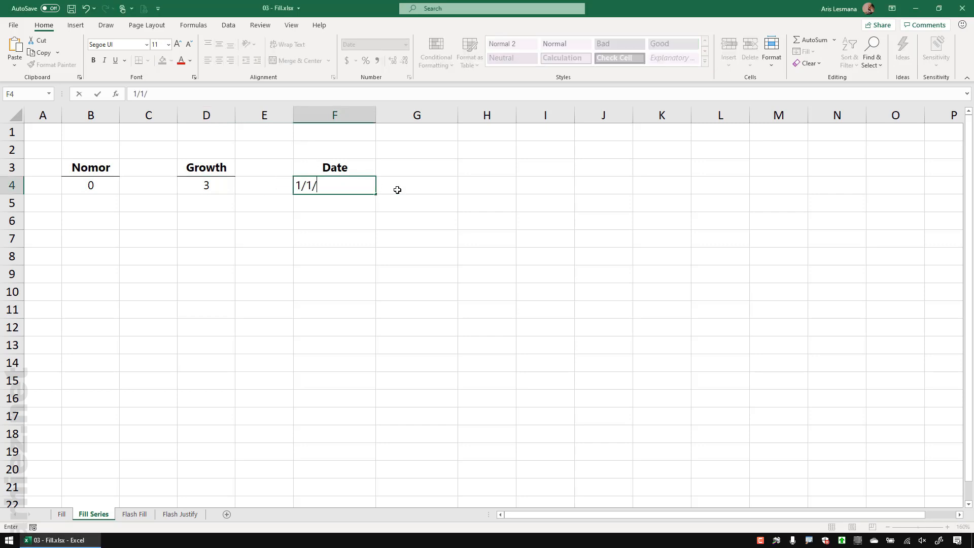
pyautogui.write('2020')
pyautogui.press('Return')
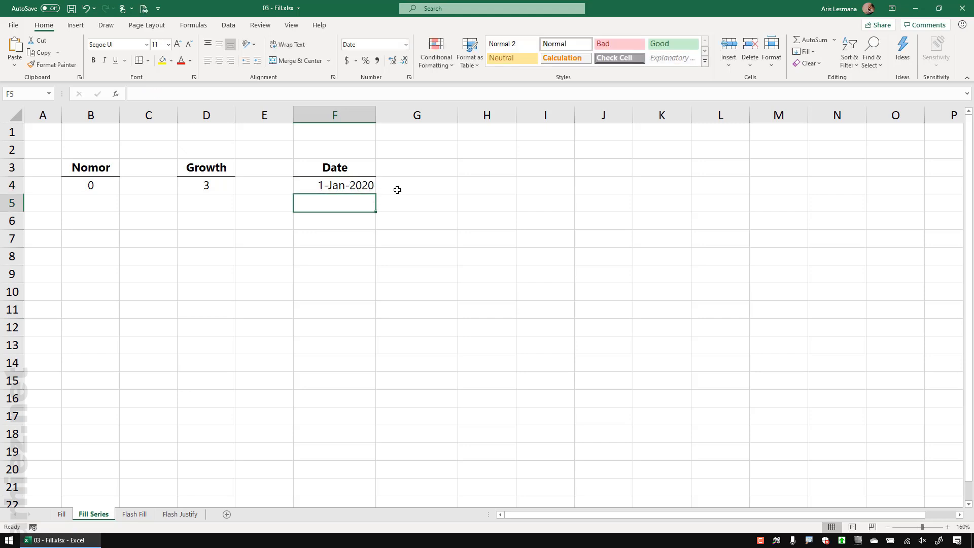
pyautogui.click(355, 186)
# Step: Fill the Date column day by day from 1-Jan-2020 through 3-Mar-2020 and scroll to check
pyautogui.click(808, 52)
pyautogui.click(826, 137)
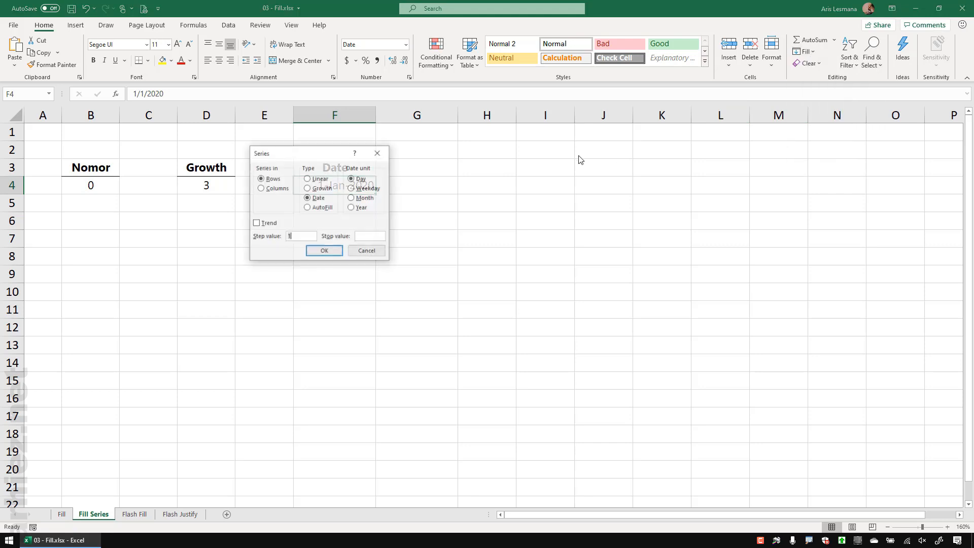
pyautogui.moveTo(325, 156); pyautogui.dragTo(456, 148)
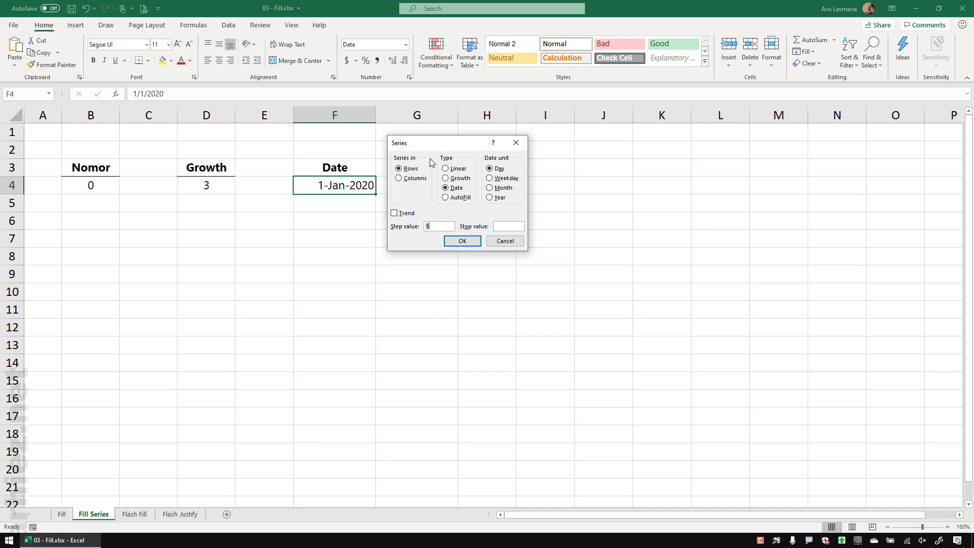
pyautogui.click(413, 178)
pyautogui.click(490, 169)
pyautogui.click(437, 227)
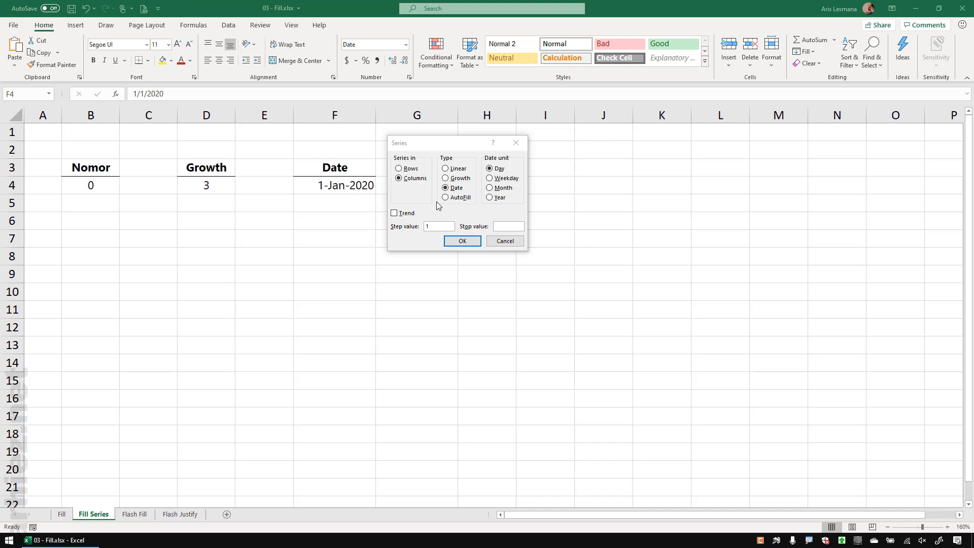
pyautogui.click(506, 225)
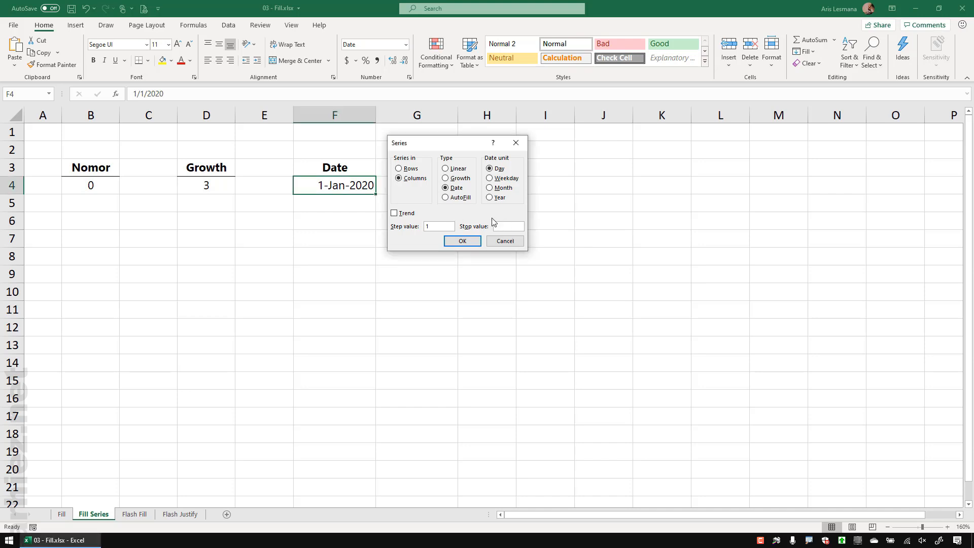
pyautogui.write('3/202')
pyautogui.click(462, 241)
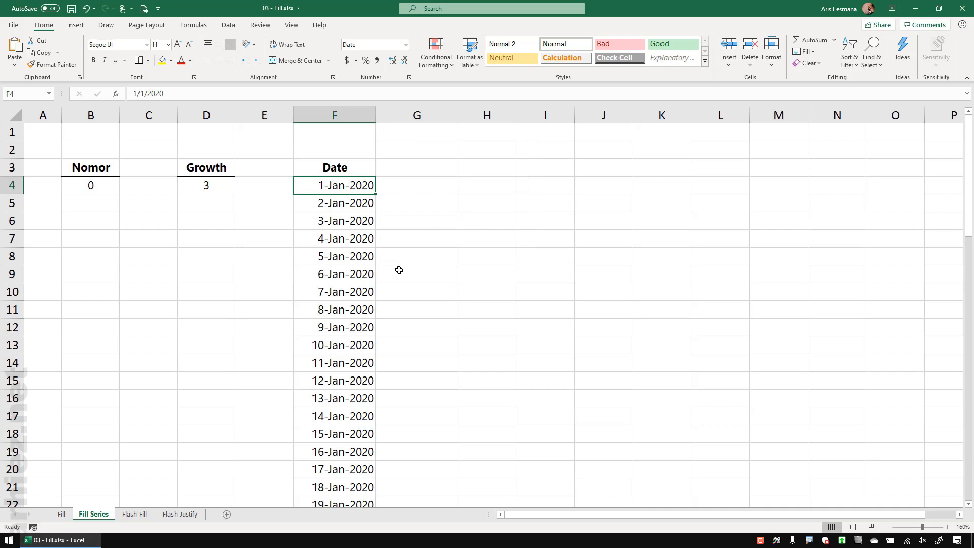
pyautogui.scroll(-4, 398, 270)
pyautogui.scroll(-11, 398, 270)
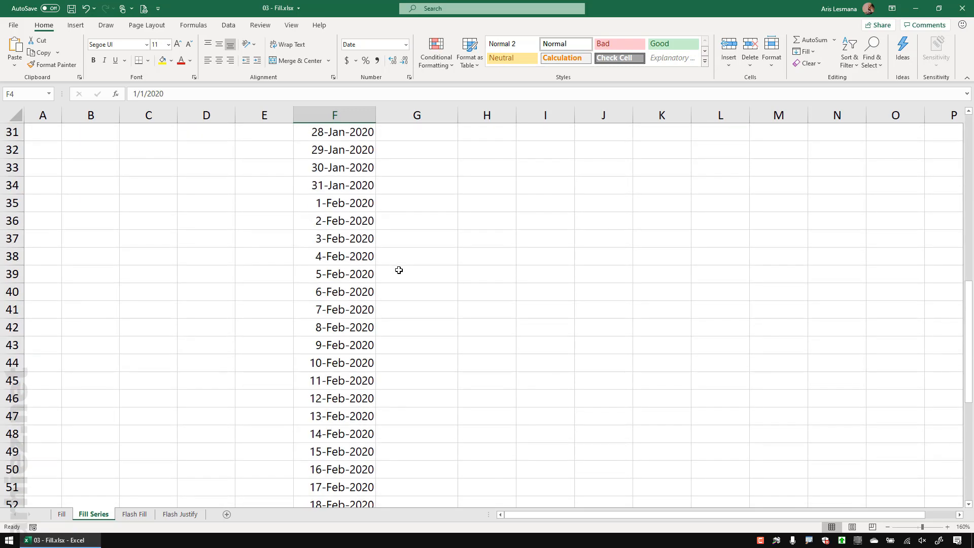
pyautogui.scroll(-6, 399, 269)
pyautogui.scroll(4, 398, 270)
pyautogui.scroll(16, 399, 269)
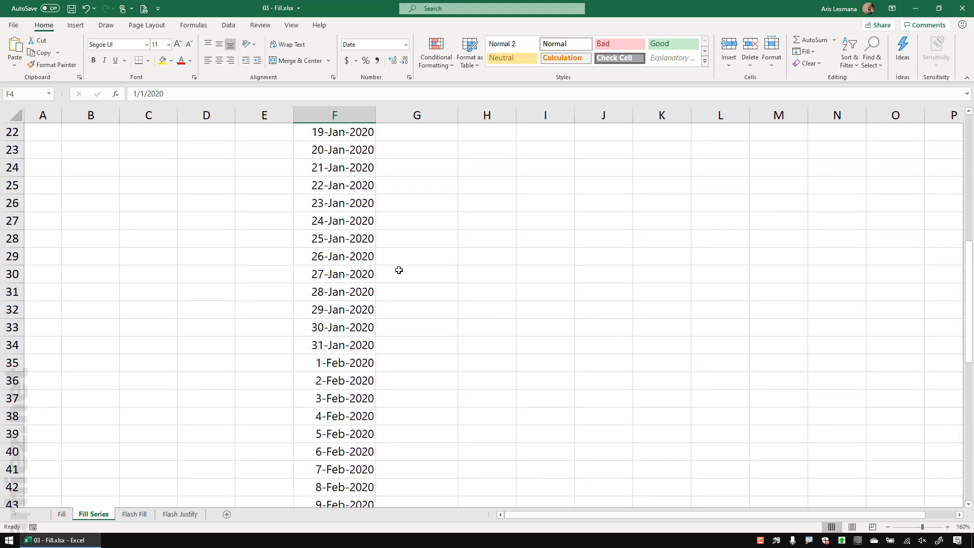
pyautogui.scroll(1, 399, 270)
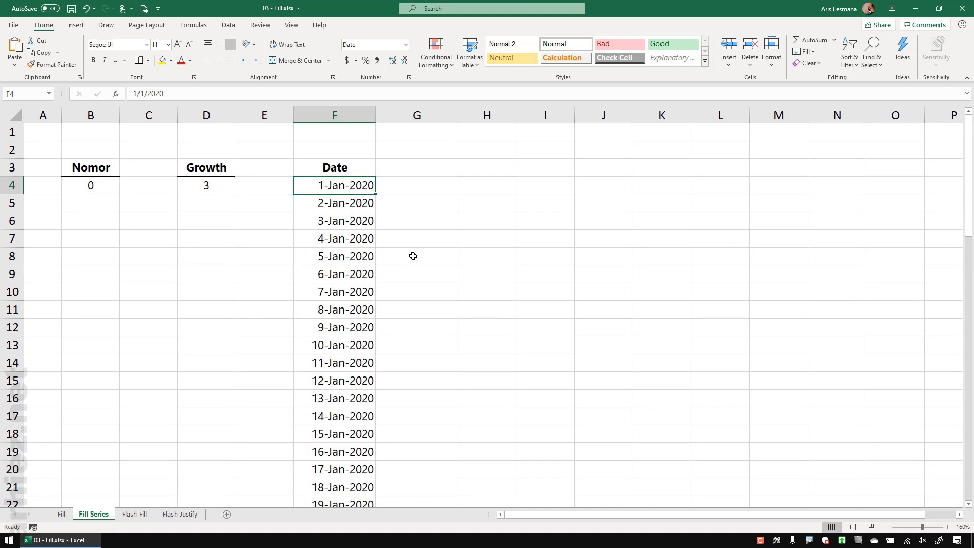
# Step: Refill the Date column monthly from 1-Jan-2020 with stop value 12/31/2020, ending 1-Dec-2020
pyautogui.hotkey('ctrl', 'z')
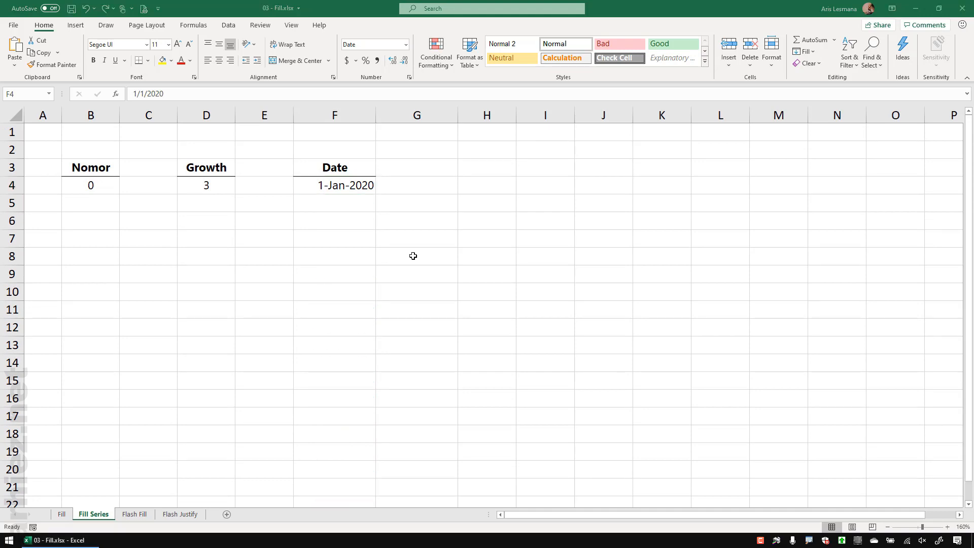
pyautogui.click(344, 185)
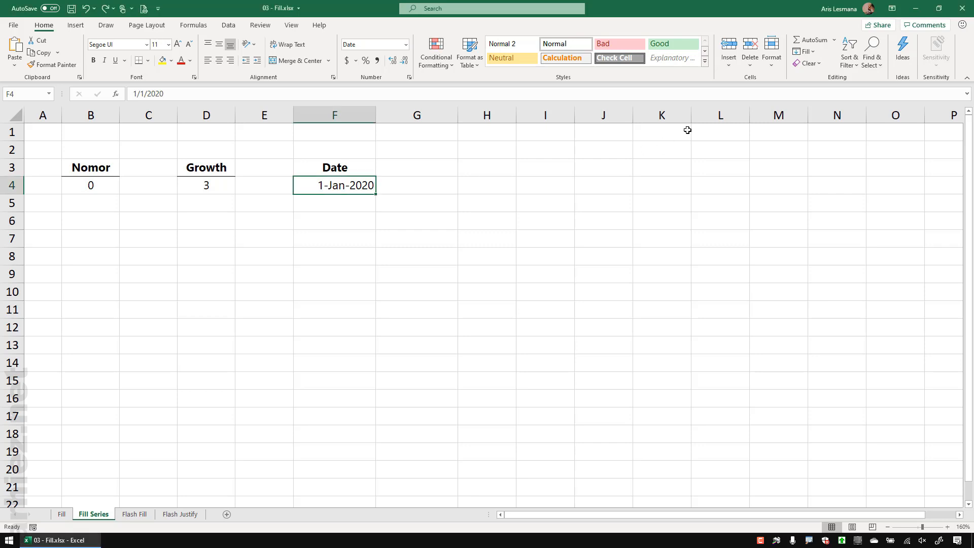
pyautogui.click(804, 51)
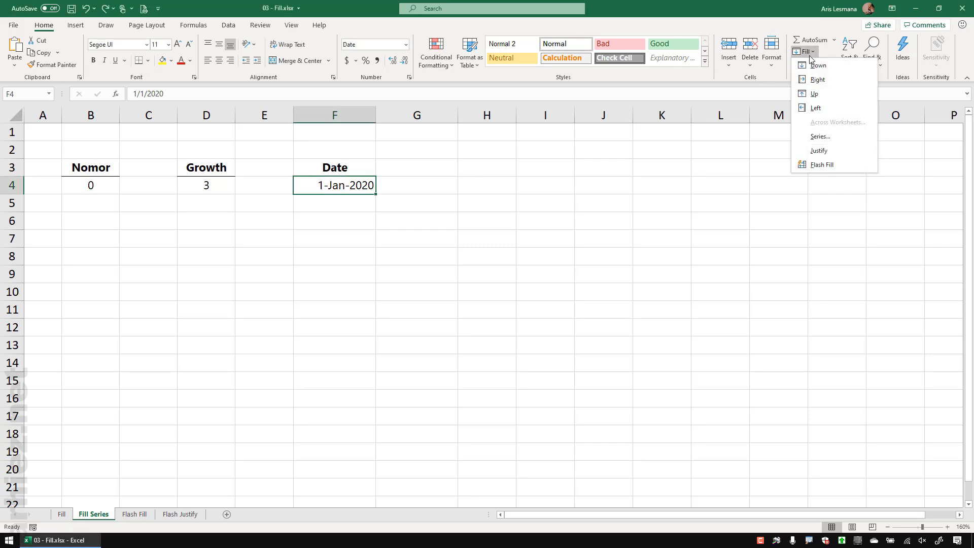
pyautogui.click(819, 136)
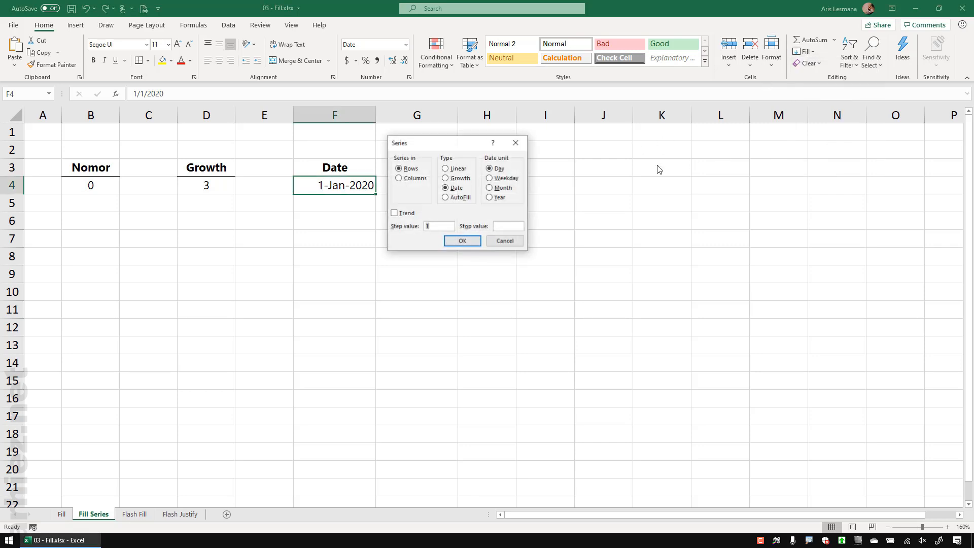
pyautogui.click(412, 179)
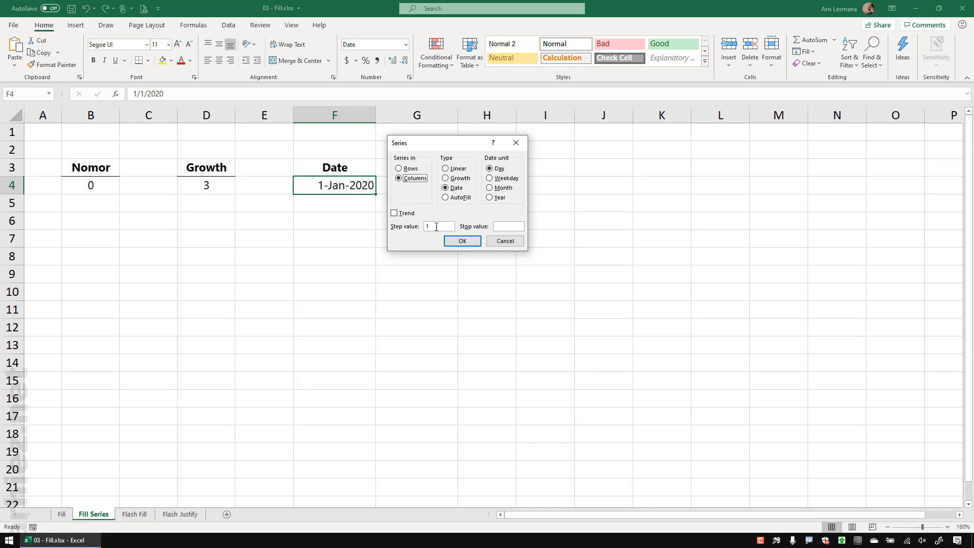
pyautogui.click(501, 227)
pyautogui.write('12')
pyautogui.write('/31/20')
pyautogui.write('20')
pyautogui.click(504, 193)
pyautogui.click(468, 242)
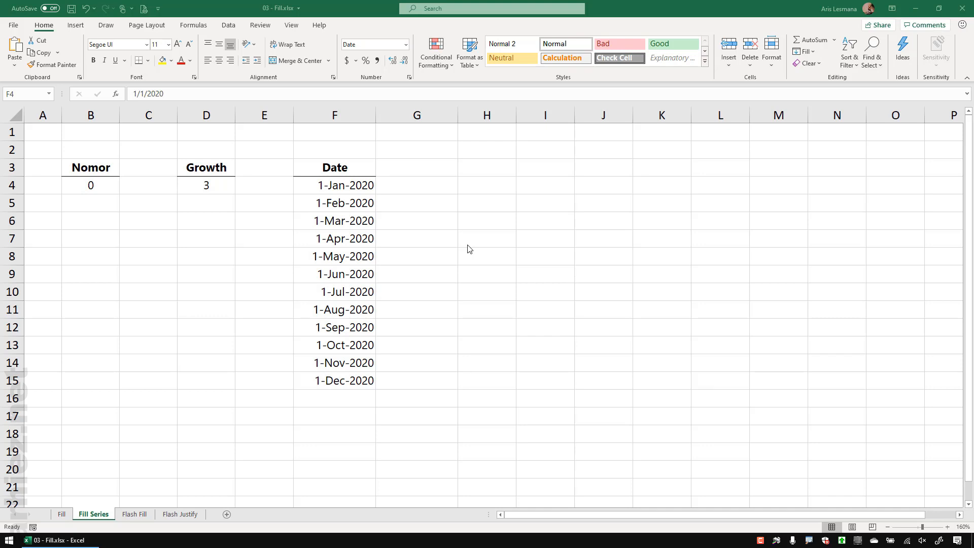
pyautogui.scroll(-4, 159, 343)
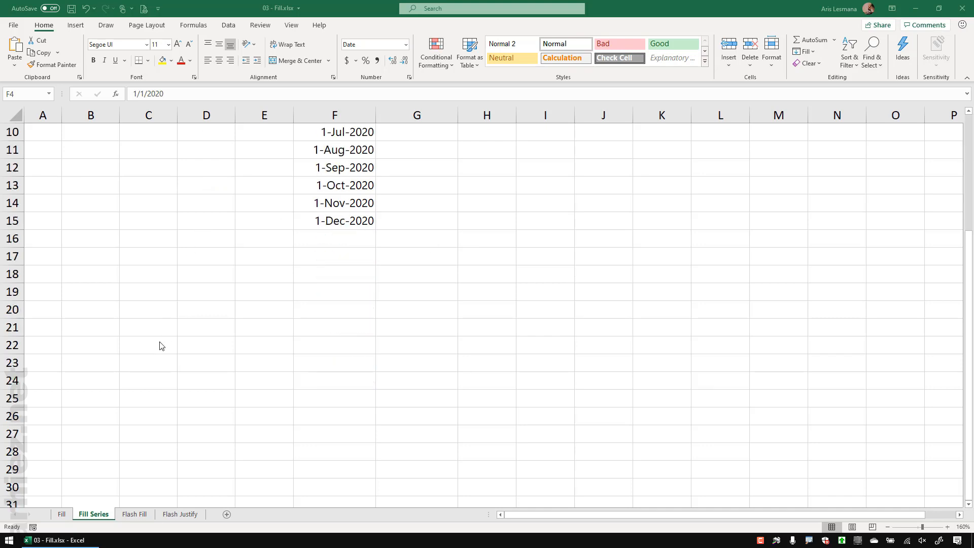
# Step: Enter 1 in cell B20
pyautogui.click(101, 258)
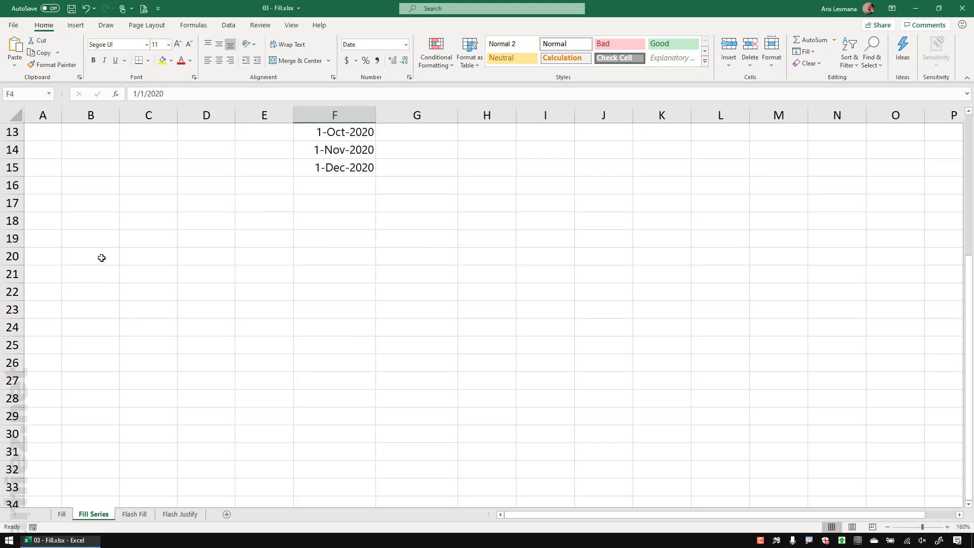
pyautogui.click(102, 257)
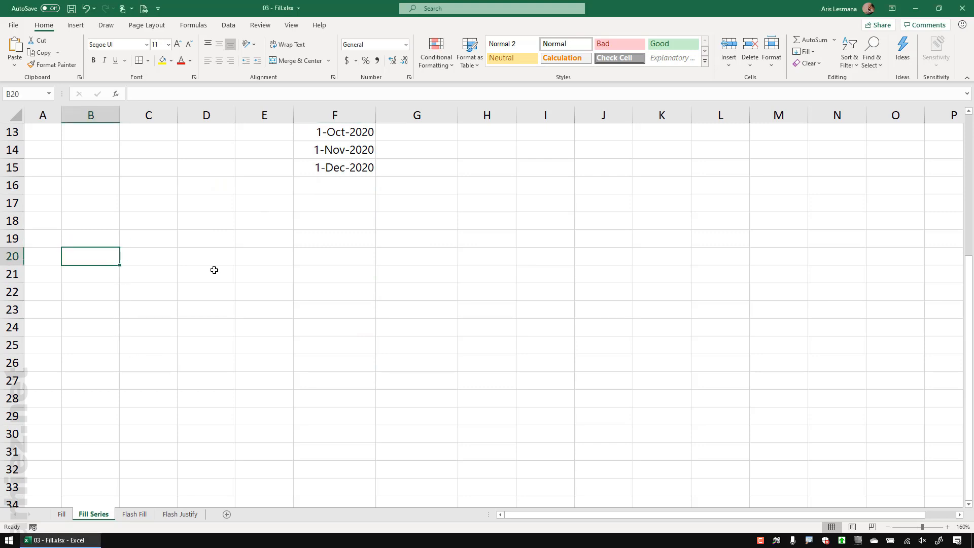
pyautogui.write('1')
pyautogui.press('Return')
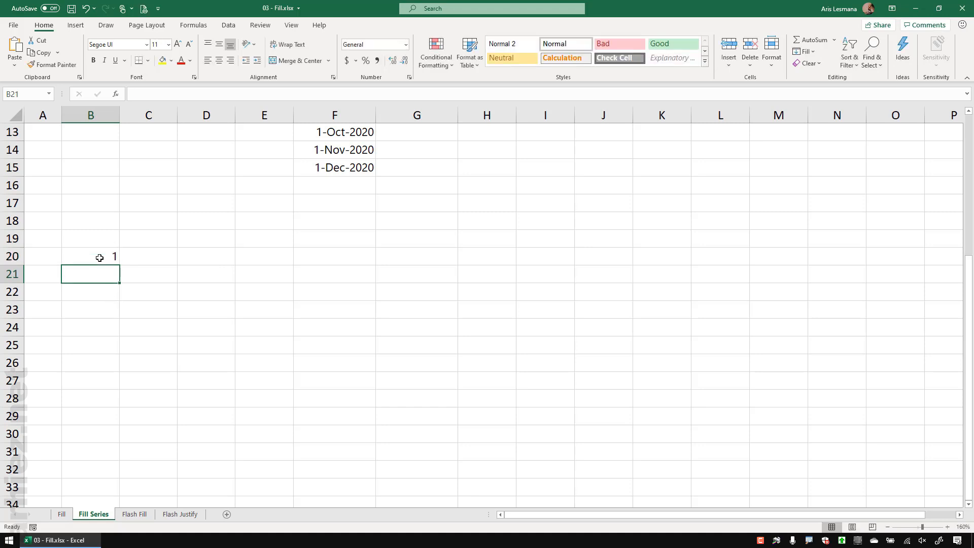
# Step: Trend-fill B20:B25 with 1 to 6, then undo the fill
pyautogui.moveTo(99, 257); pyautogui.dragTo(102, 342)
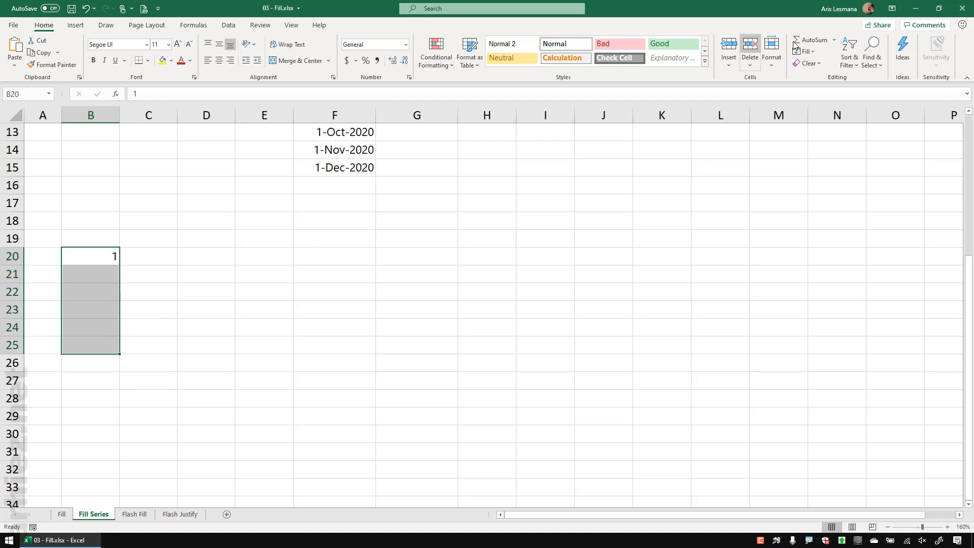
pyautogui.click(807, 52)
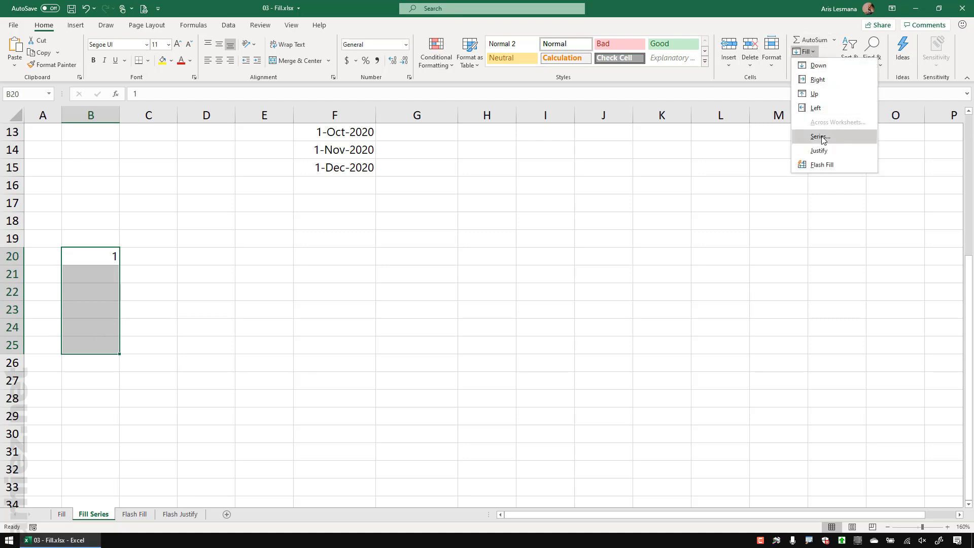
pyautogui.click(820, 137)
pyautogui.moveTo(424, 143); pyautogui.dragTo(235, 245)
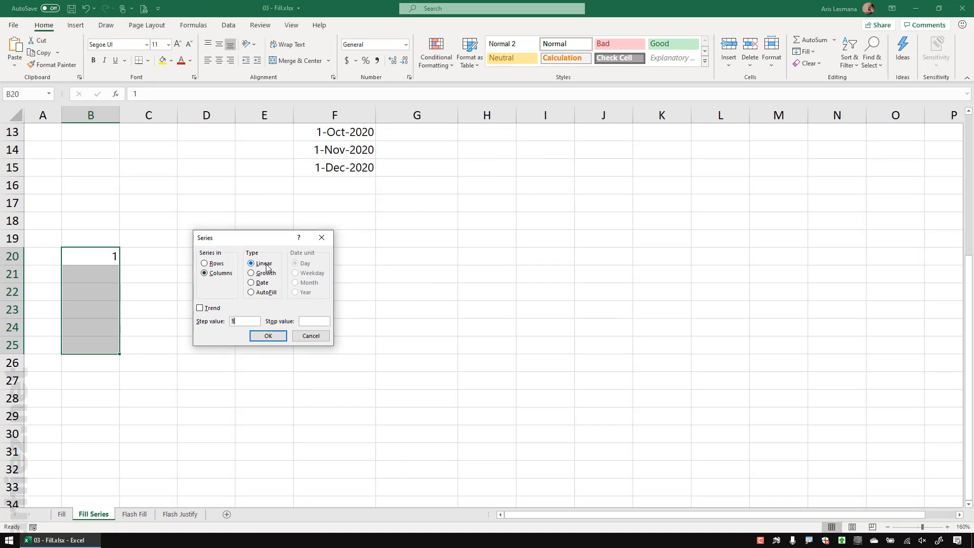
pyautogui.click(208, 308)
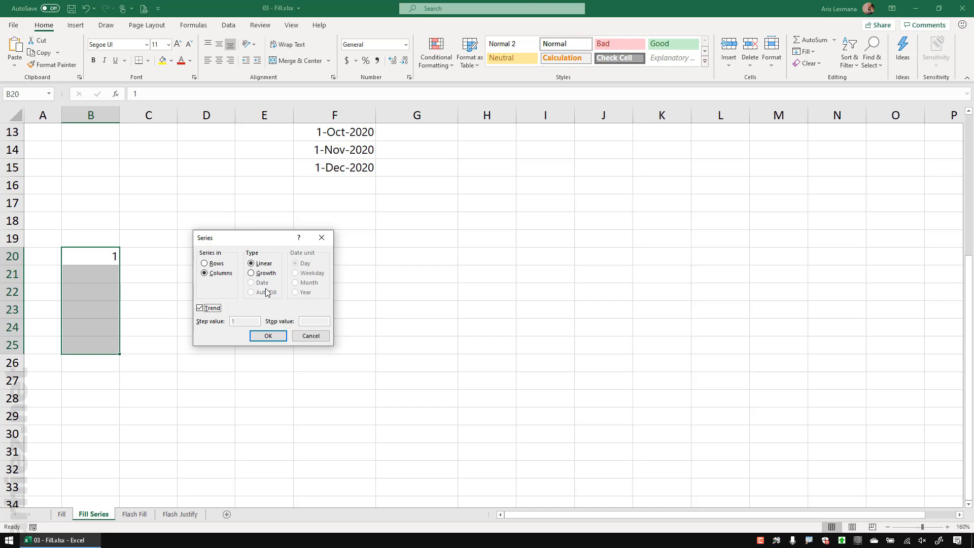
pyautogui.click(274, 336)
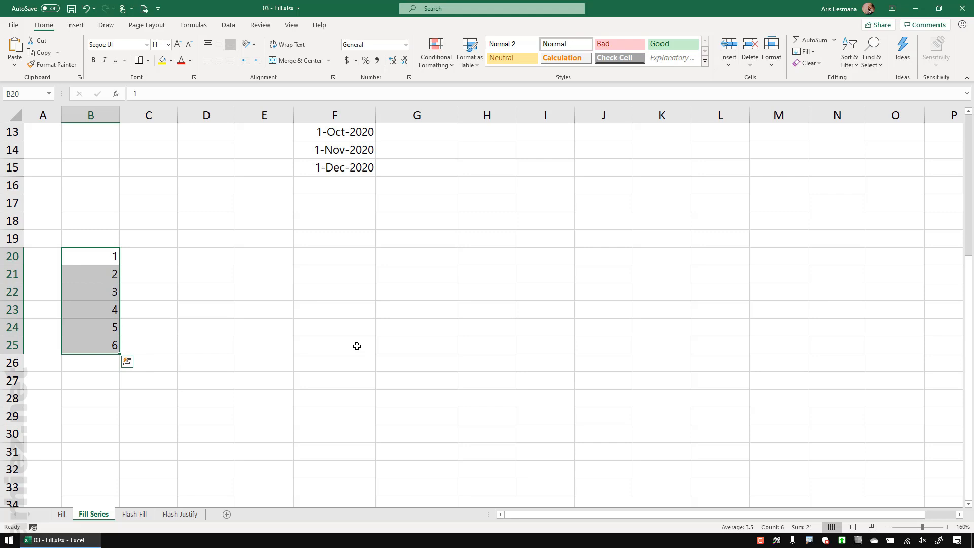
pyautogui.hotkey('ctrl', 'z')
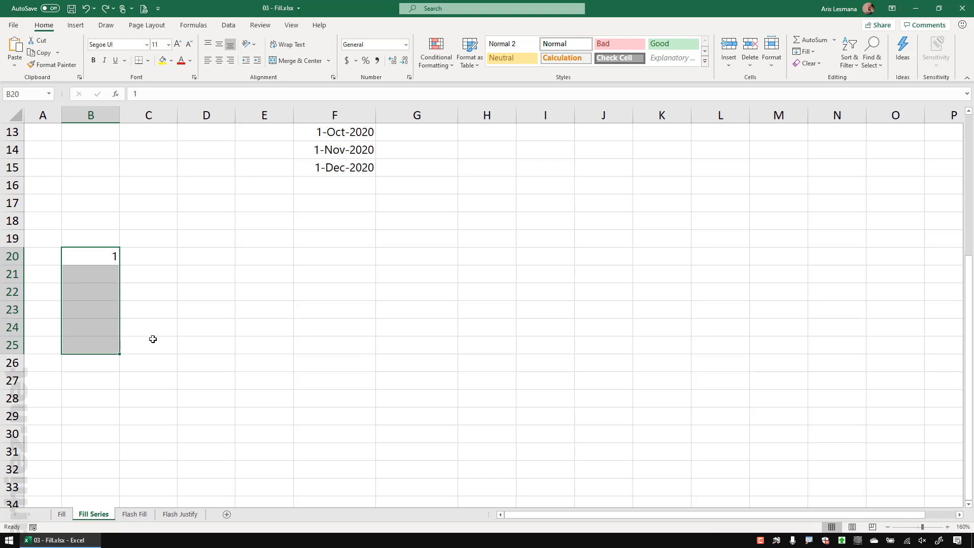
pyautogui.click(90, 278)
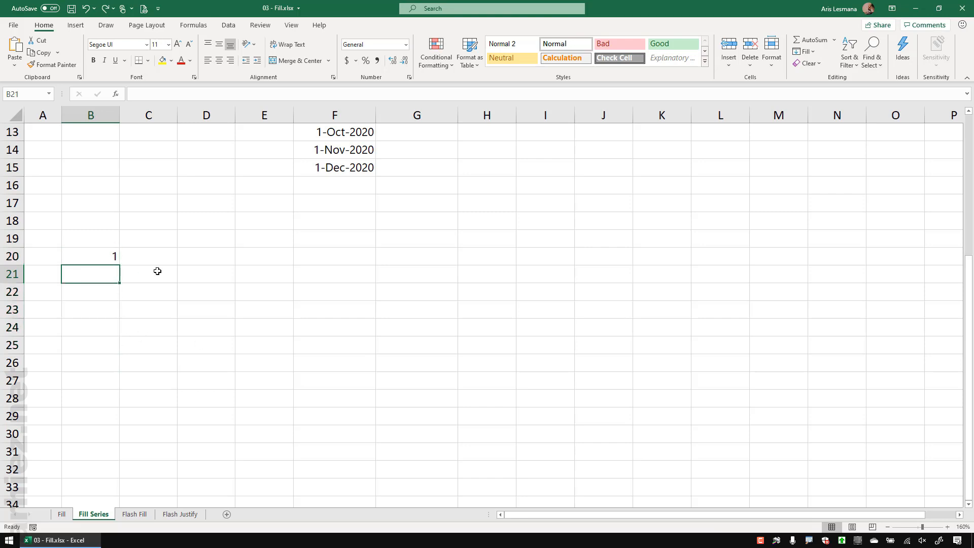
# Step: Enter 4 in B21, trend-fill B20:B25 with 7, 10, 13, 16, then undo it
pyautogui.write('4')
pyautogui.press('Return')
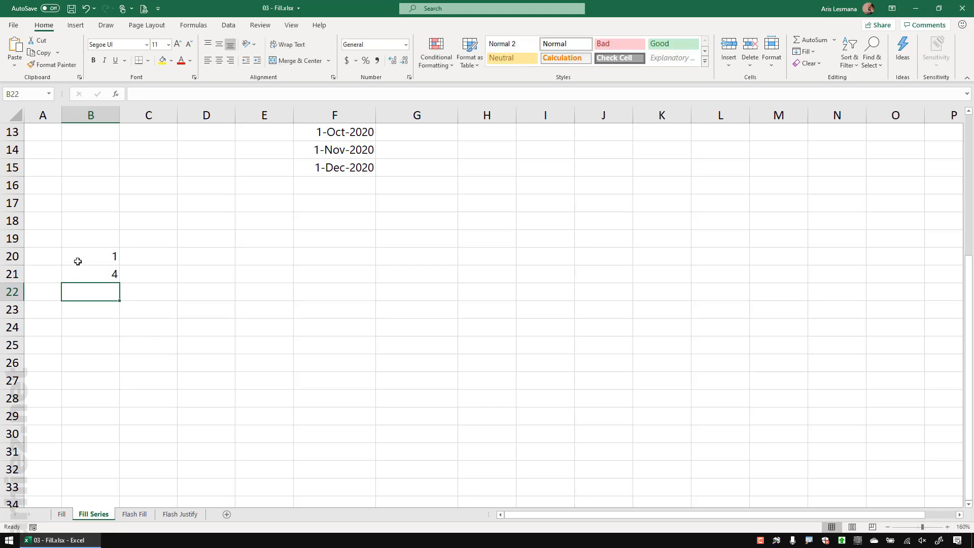
pyautogui.moveTo(92, 255); pyautogui.dragTo(93, 341)
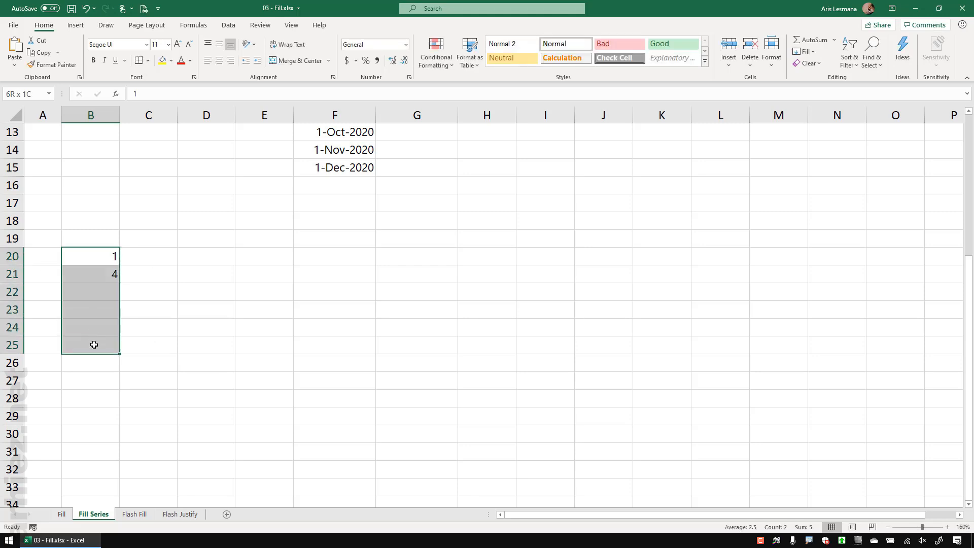
pyautogui.click(804, 51)
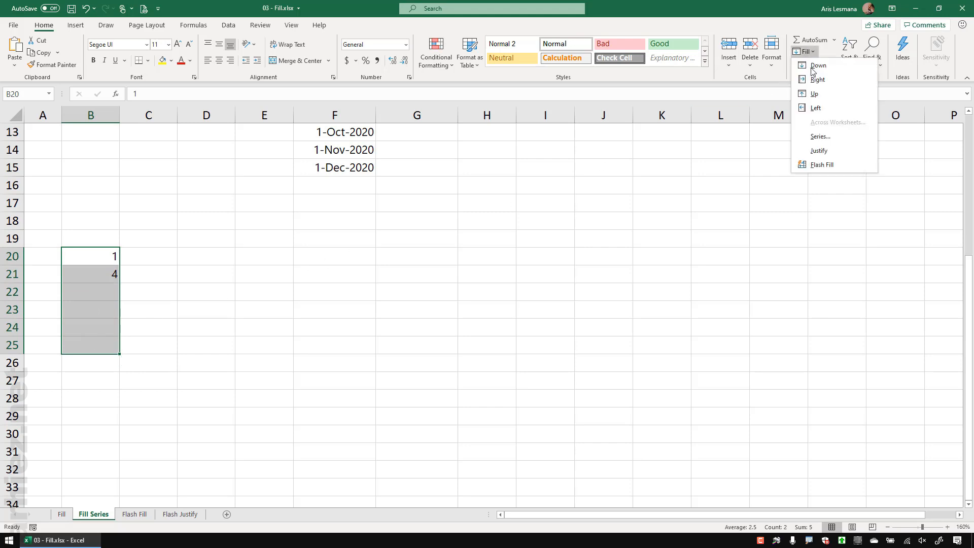
pyautogui.click(820, 137)
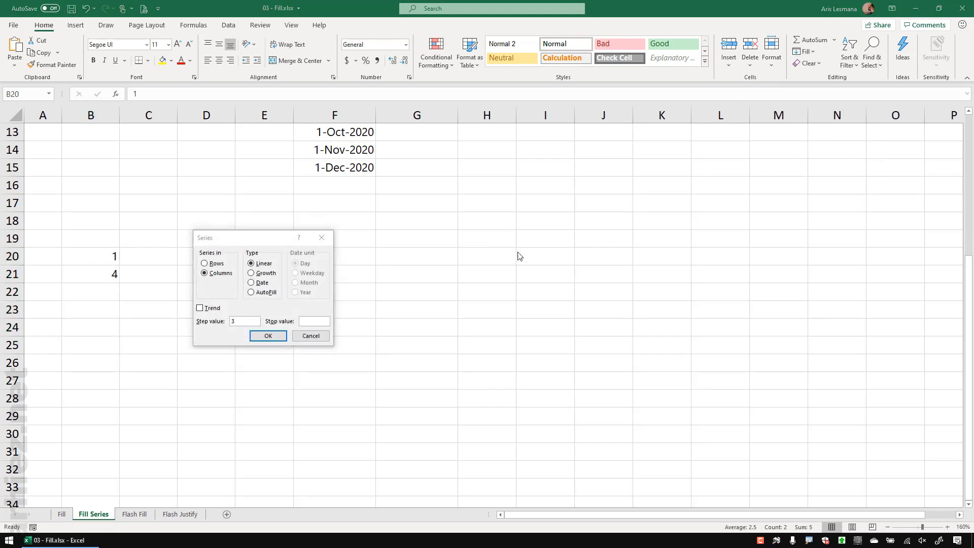
pyautogui.moveTo(241, 239); pyautogui.dragTo(221, 231)
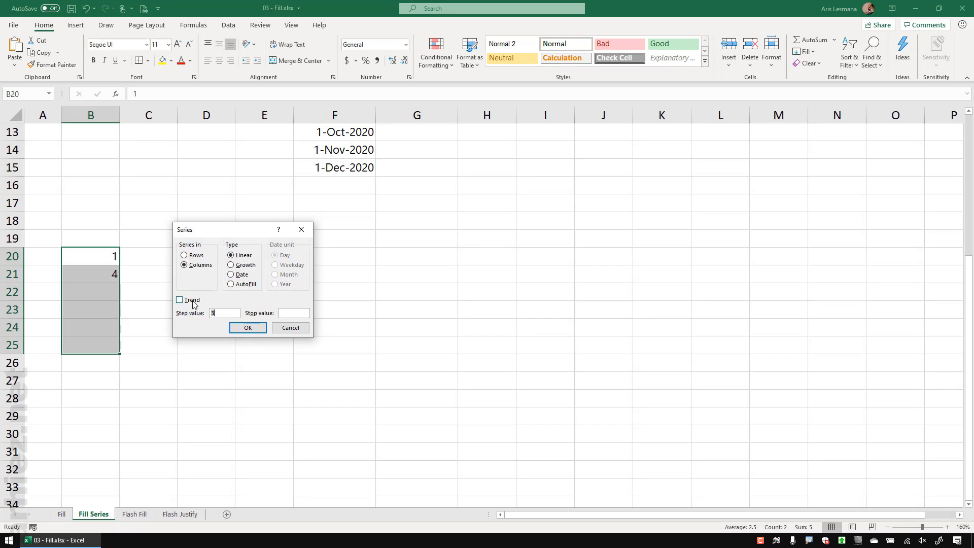
pyautogui.click(255, 328)
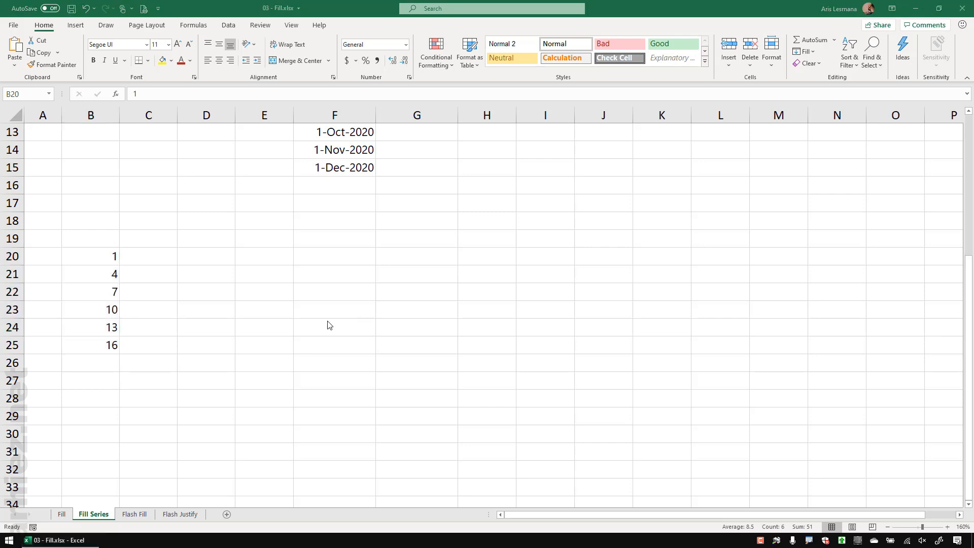
pyautogui.click(228, 323)
pyautogui.hotkey('ctrl', 'z')
pyautogui.click(190, 326)
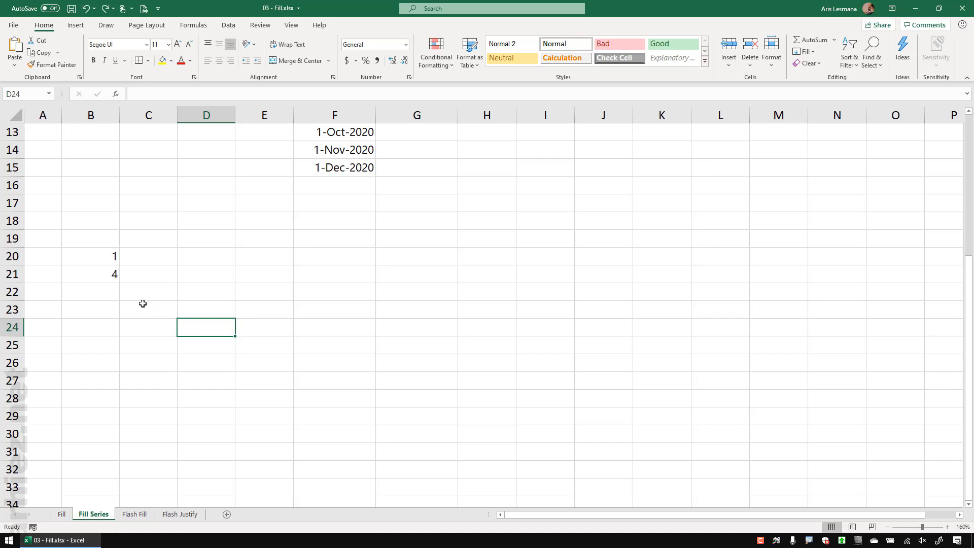
pyautogui.click(100, 259)
# Step: Enter the starting values 2, 5 and 10 in B20:B22
pyautogui.write('2')
pyautogui.press('Return')
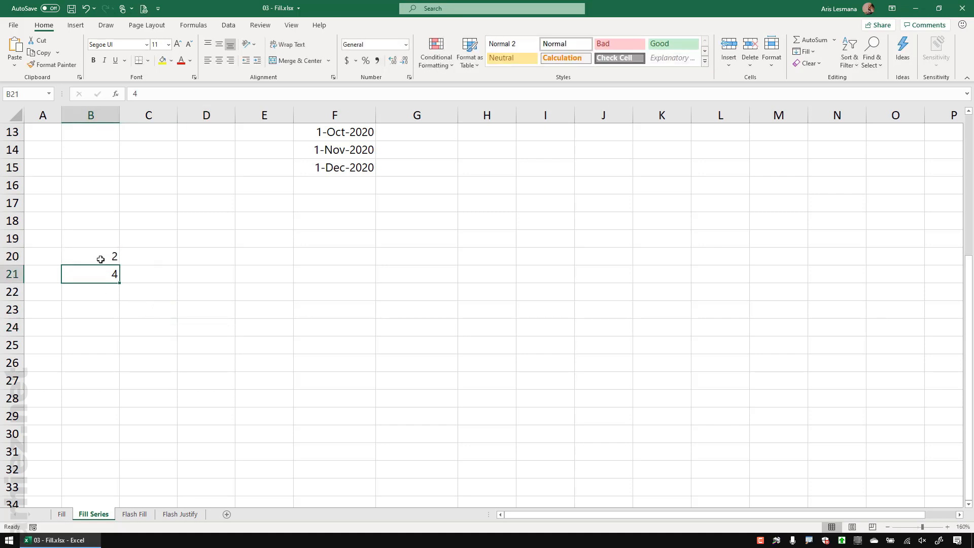
pyautogui.write('5')
pyautogui.press('Return')
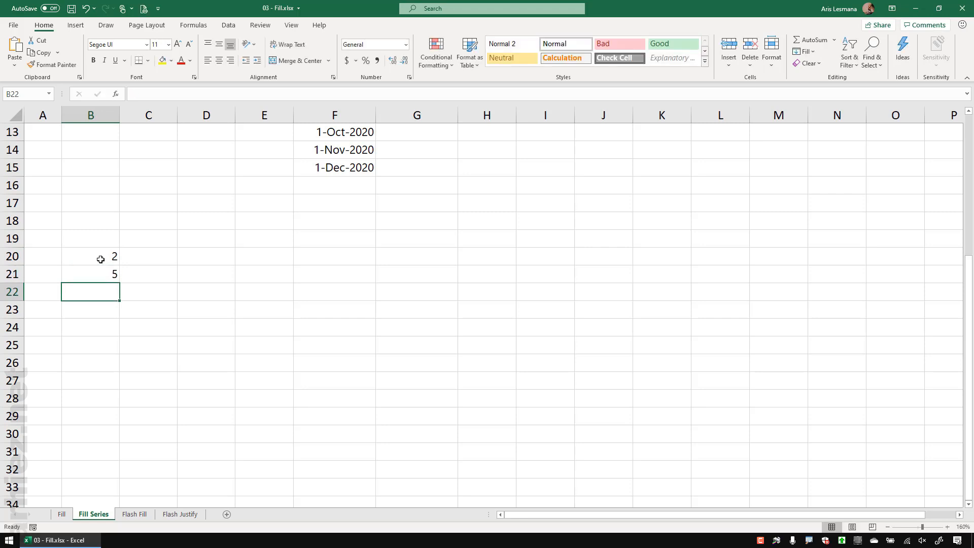
pyautogui.write('10')
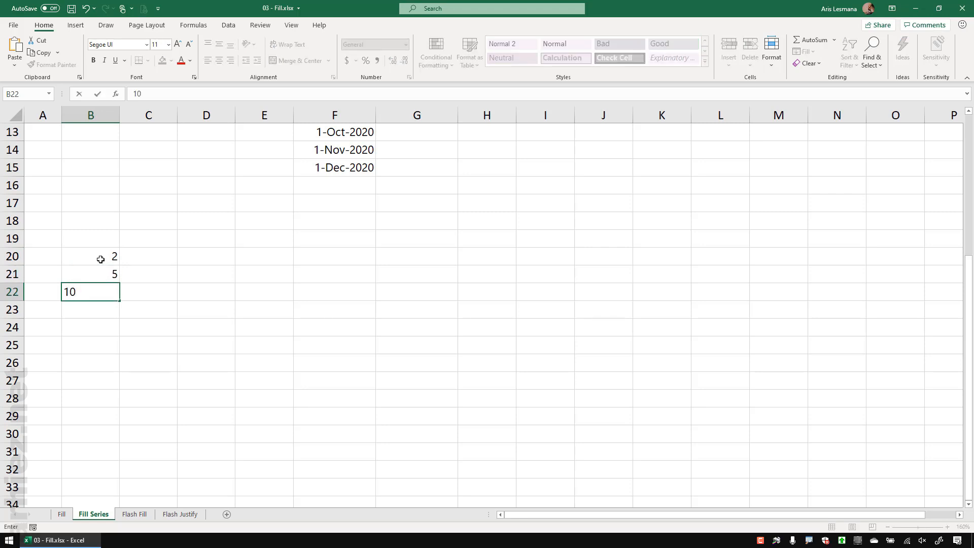
pyautogui.press('Return')
# Step: Trend-fill B20:B25 with Fill Series (1.666667 to 21.66667), then go to the Flash Fill sheet
pyautogui.moveTo(100, 259); pyautogui.dragTo(105, 344)
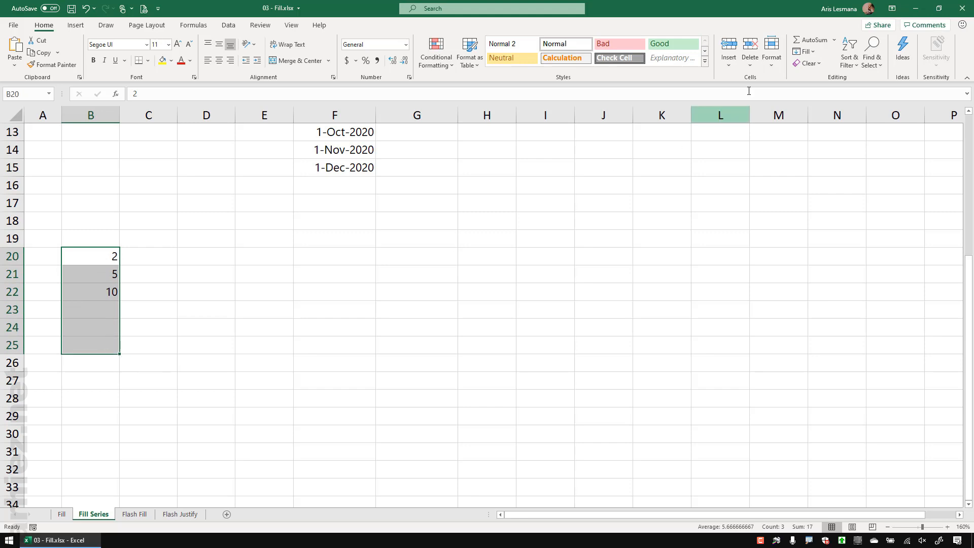
pyautogui.click(805, 52)
pyautogui.click(842, 137)
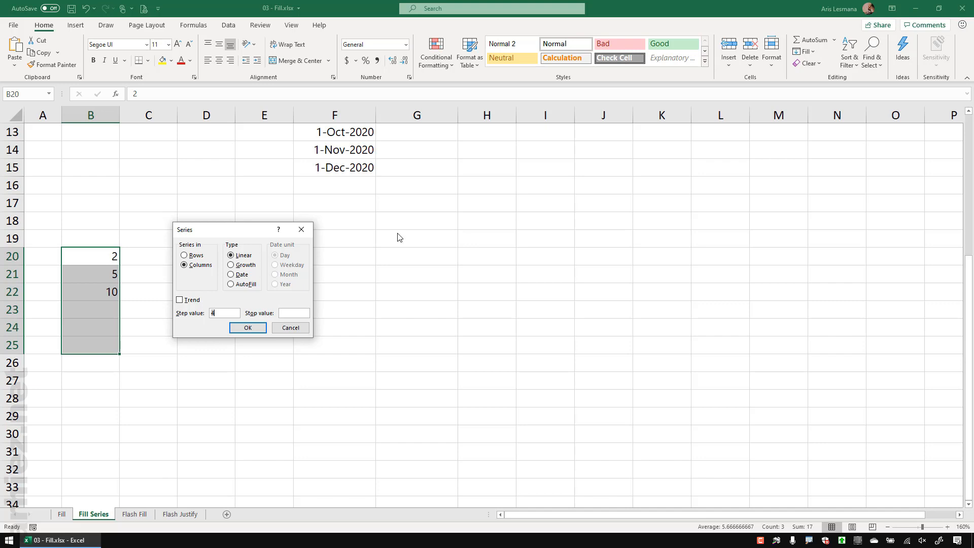
pyautogui.click(194, 301)
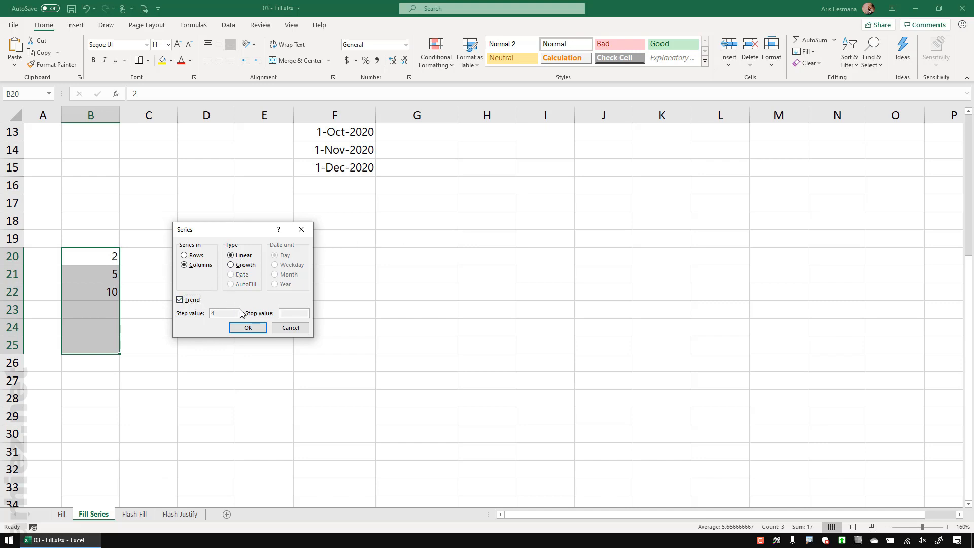
pyautogui.click(254, 330)
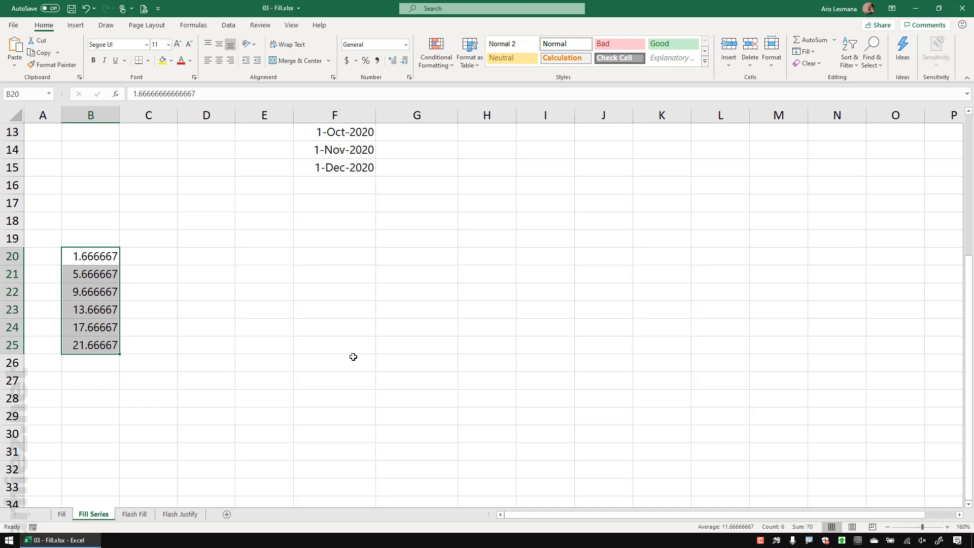
pyautogui.click(238, 312)
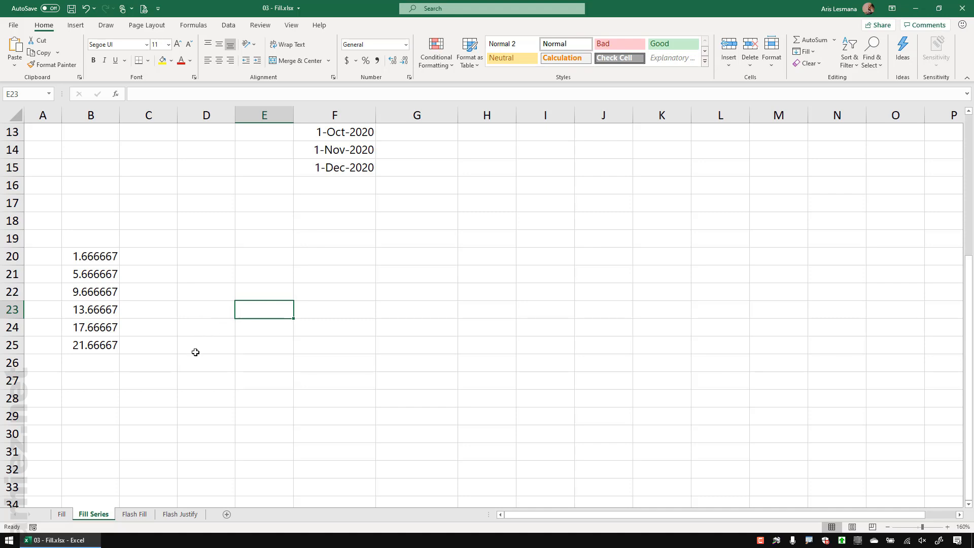
pyautogui.click(134, 514)
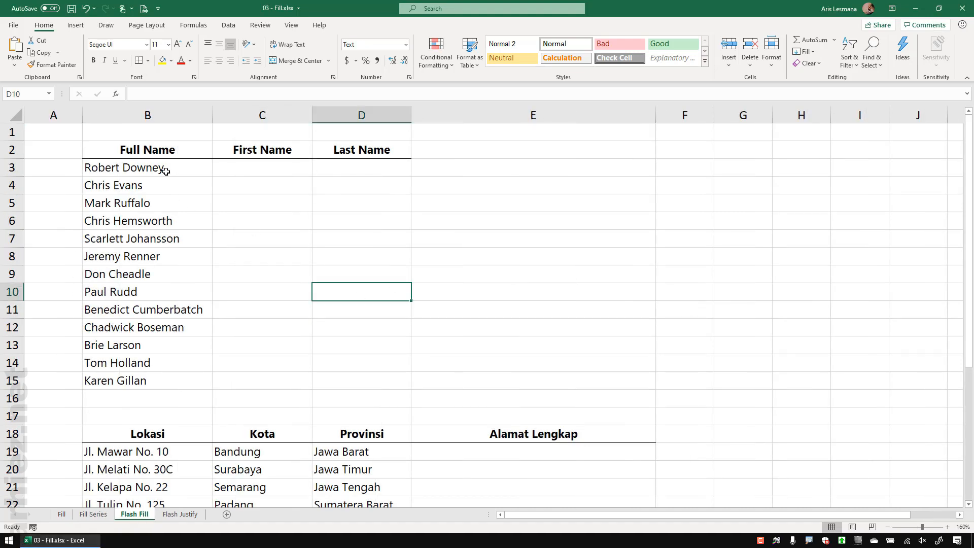
# Step: Enter Robert in C3 as the first-name example
pyautogui.moveTo(178, 169); pyautogui.dragTo(178, 376)
pyautogui.click(287, 277)
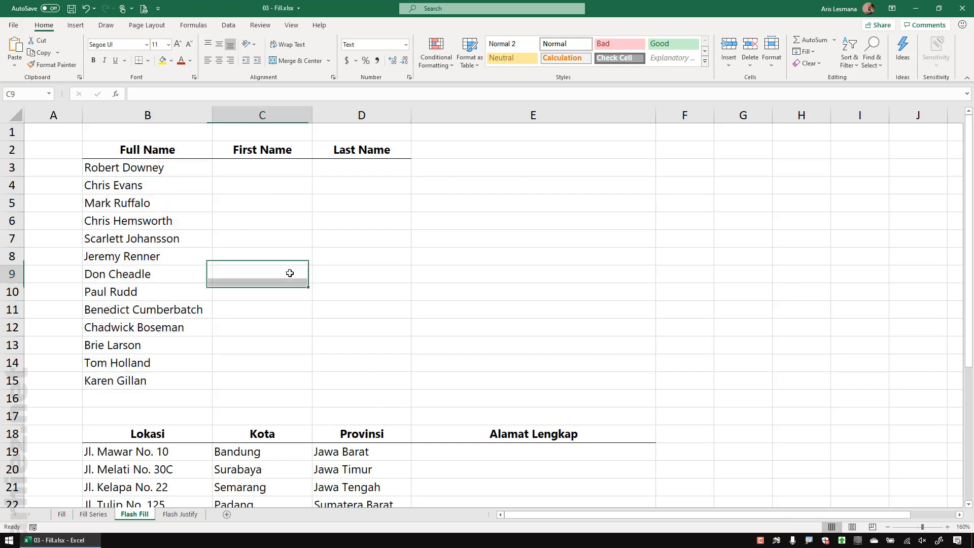
pyautogui.click(270, 171)
pyautogui.click(363, 170)
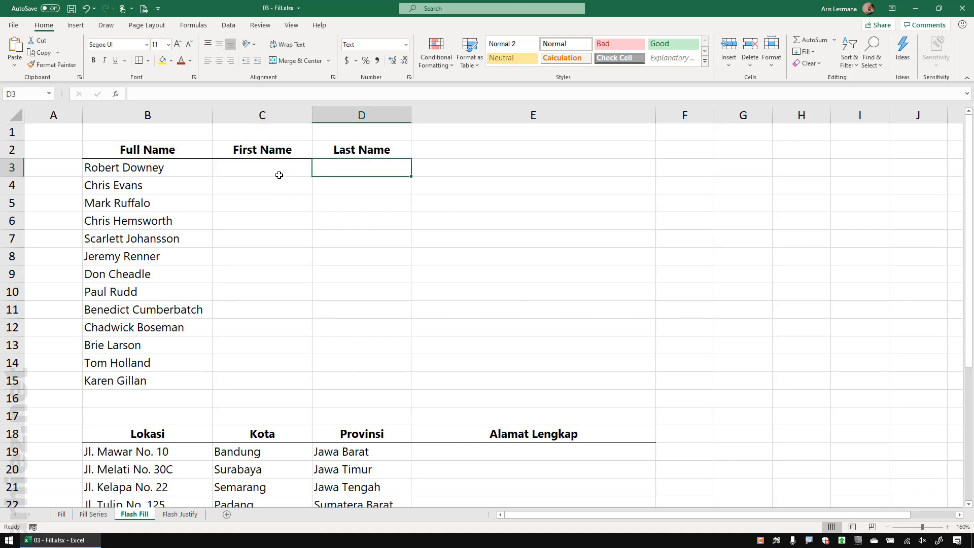
pyautogui.click(262, 169)
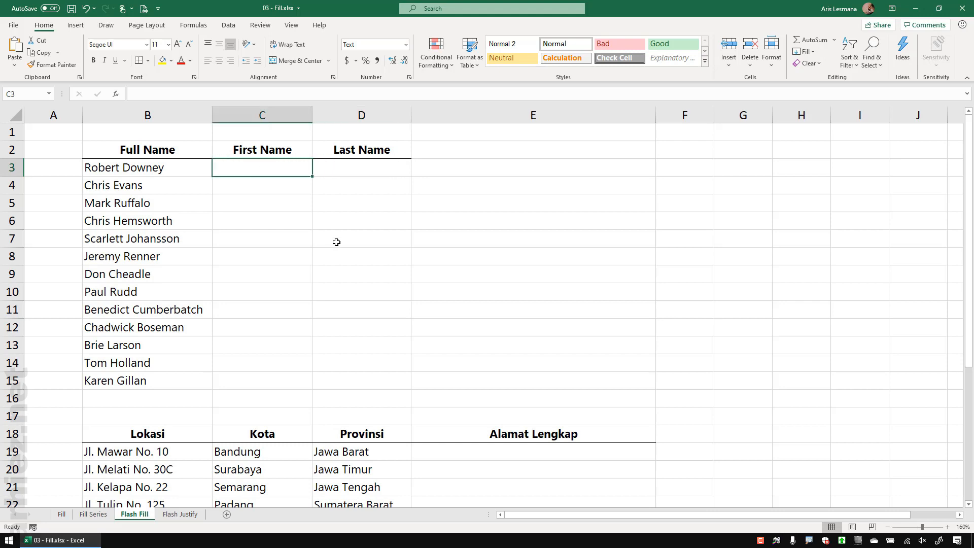
pyautogui.write('Robert')
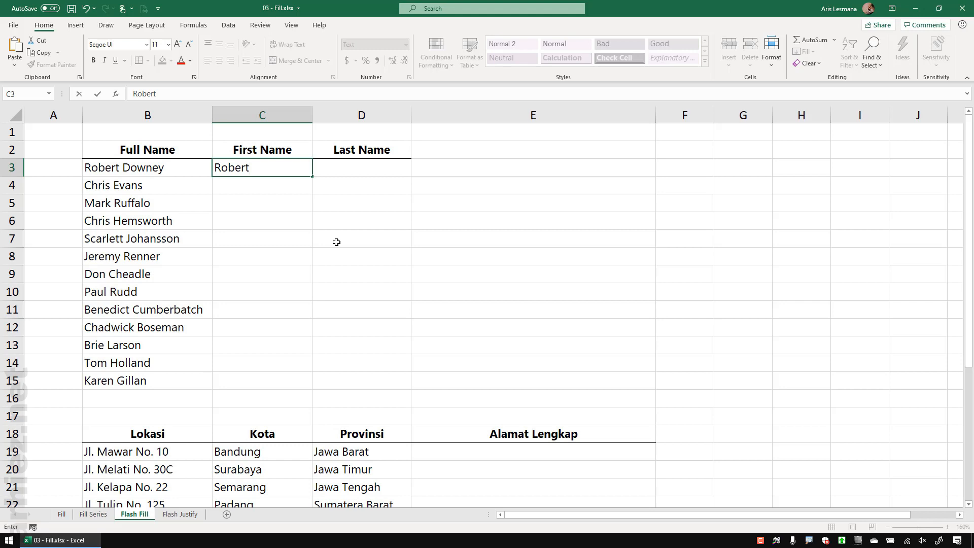
pyautogui.press('Return')
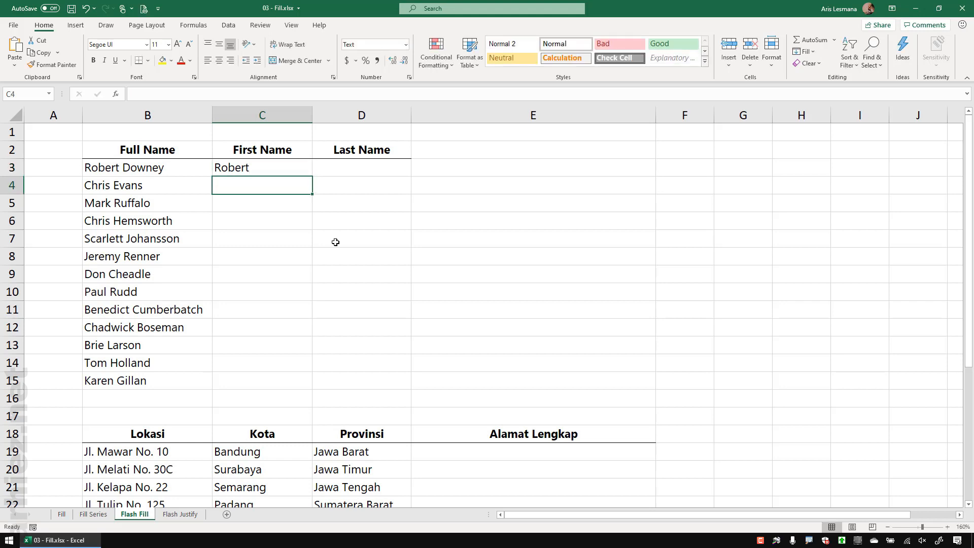
# Step: Flash Fill C3:C15 with the remaining first names down to Karen
pyautogui.click(270, 168)
pyautogui.moveTo(269, 168); pyautogui.dragTo(262, 379)
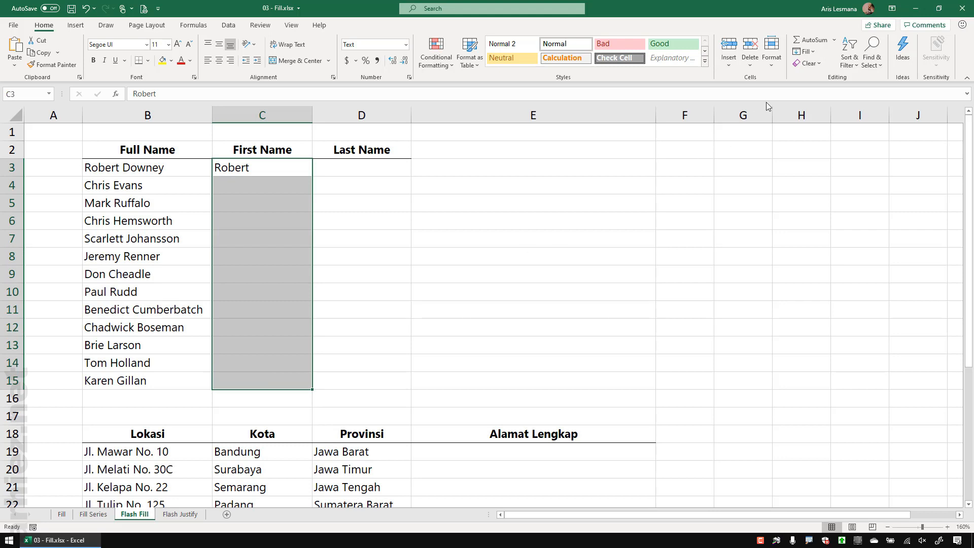
pyautogui.click(813, 53)
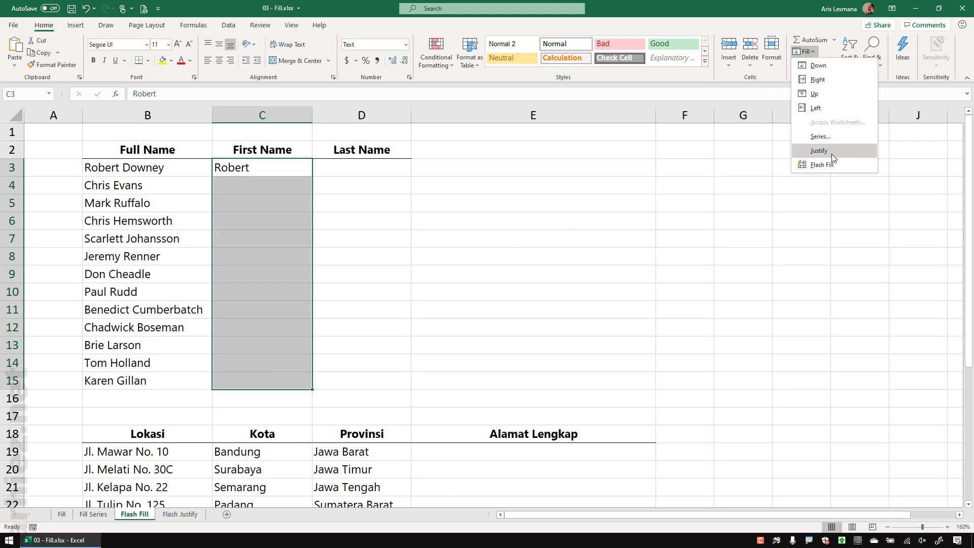
pyautogui.click(821, 165)
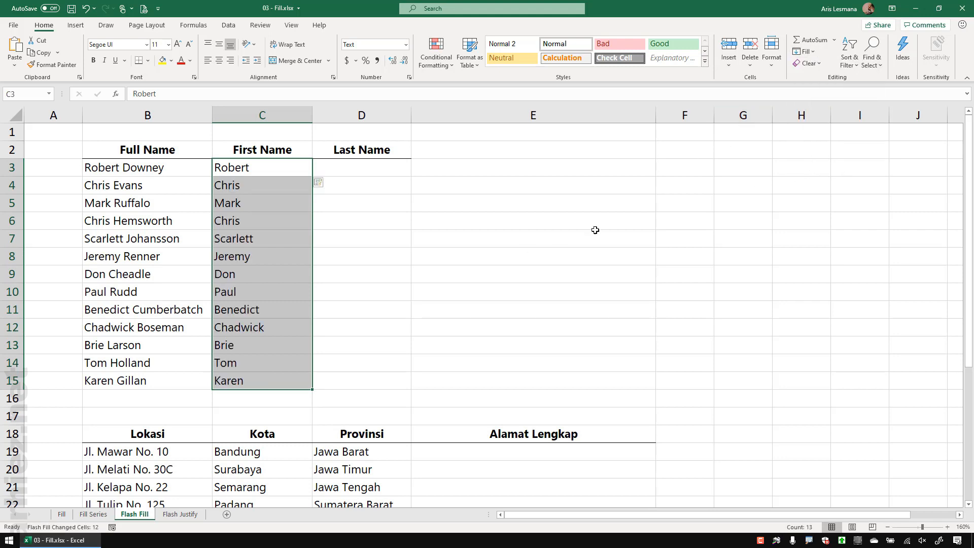
pyautogui.click(455, 263)
pyautogui.click(268, 171)
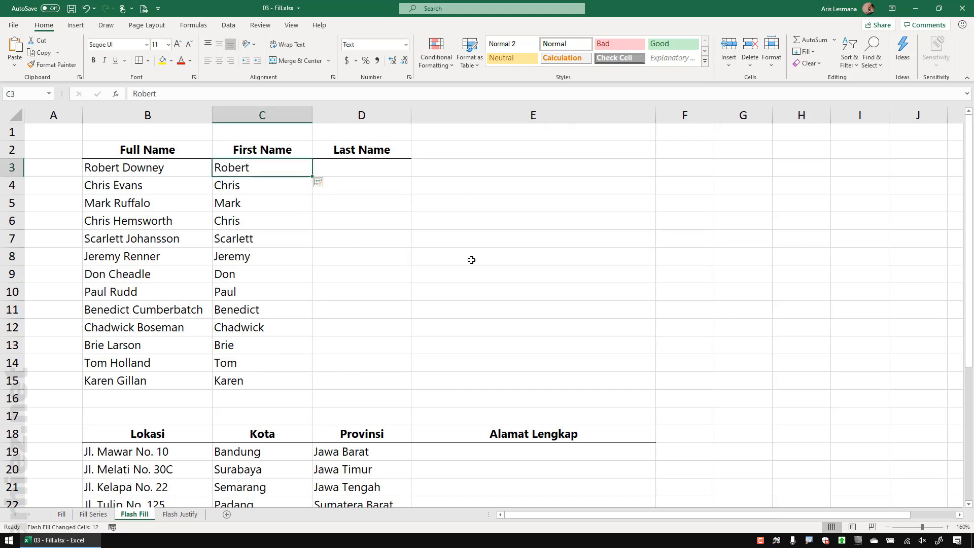
pyautogui.click(439, 264)
pyautogui.click(358, 167)
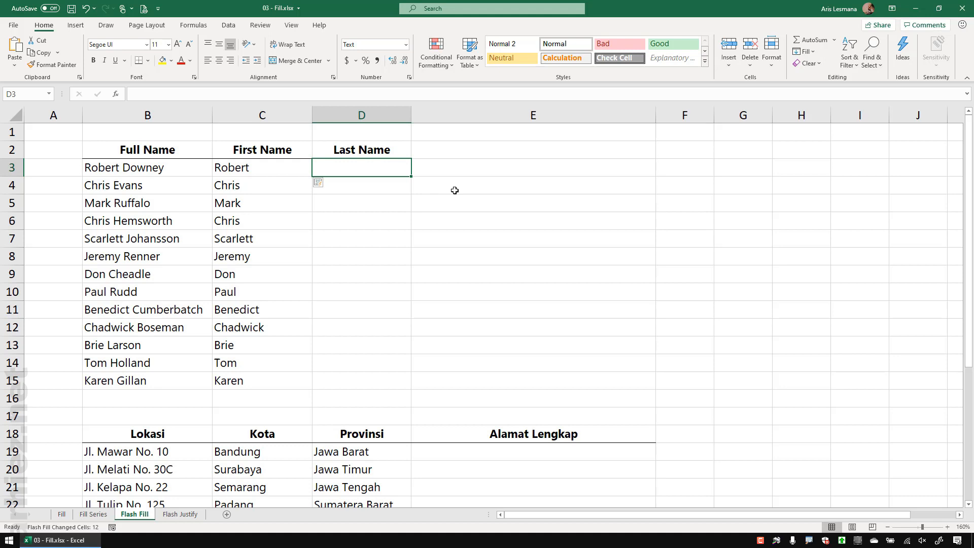
# Step: Enter Downey in D3 and Flash Fill D3:D15 with surnames through Gillan
pyautogui.write('Downey')
pyautogui.press('Return')
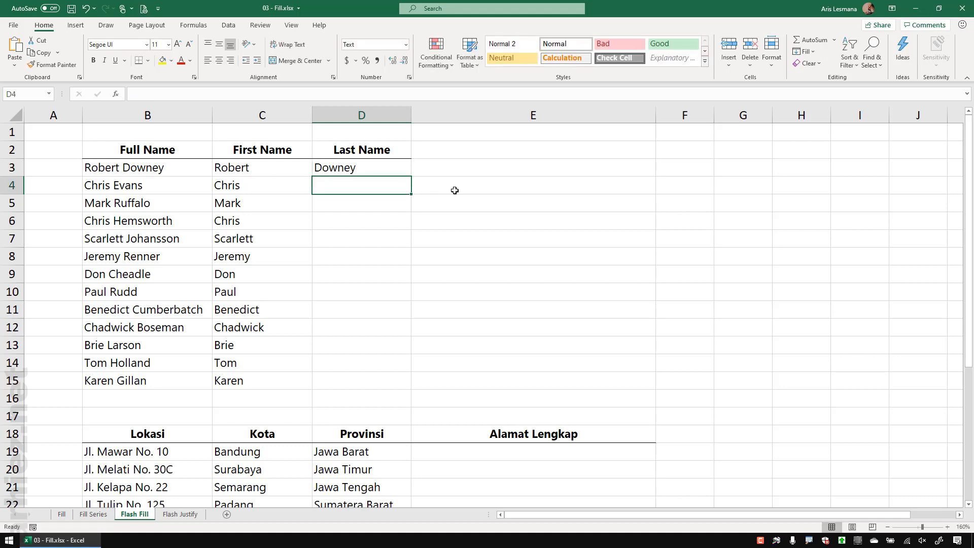
pyautogui.moveTo(373, 167); pyautogui.dragTo(368, 378)
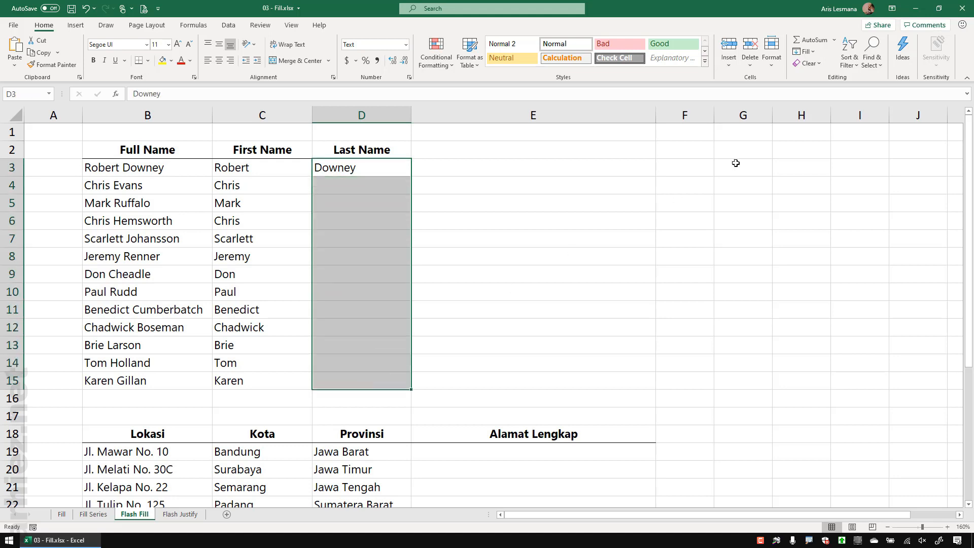
pyautogui.click(810, 52)
pyautogui.click(829, 165)
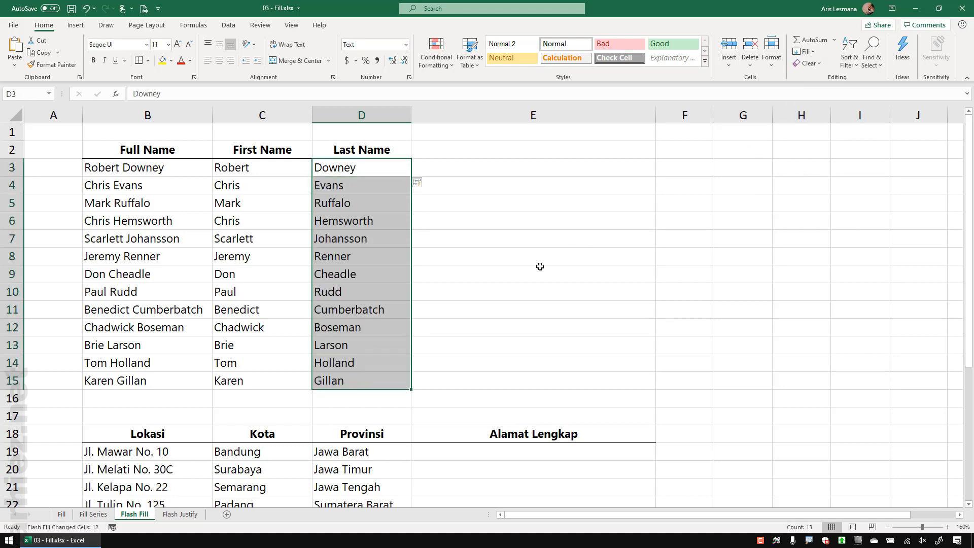
pyautogui.click(515, 277)
pyautogui.click(363, 187)
pyautogui.moveTo(375, 188); pyautogui.dragTo(365, 382)
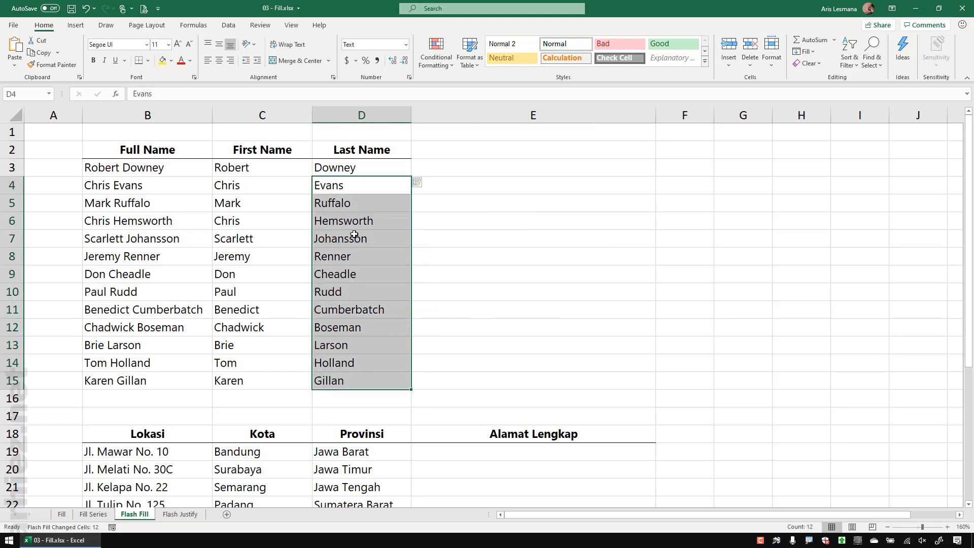
pyautogui.click(358, 169)
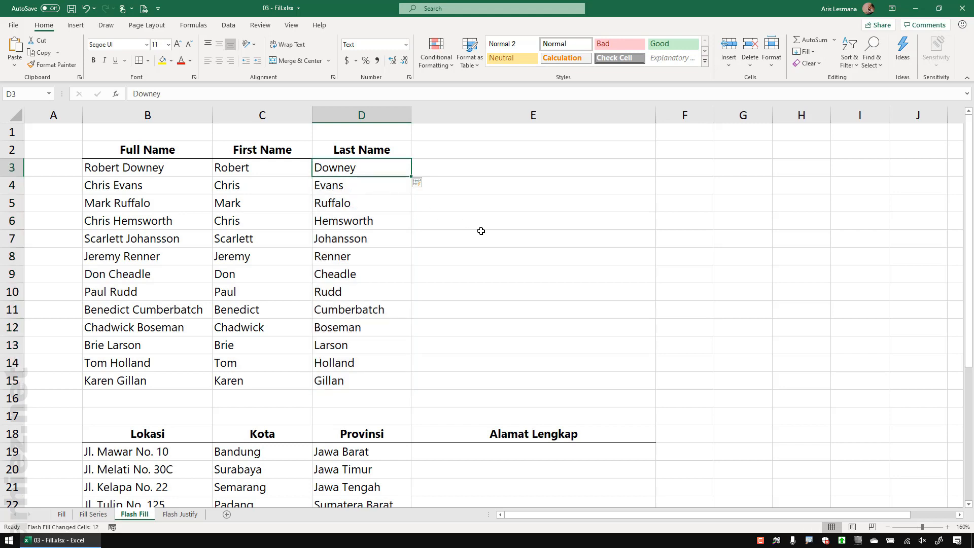
pyautogui.scroll(-3, 481, 230)
pyautogui.moveTo(165, 275); pyautogui.dragTo(203, 345)
pyautogui.moveTo(262, 274); pyautogui.dragTo(266, 345)
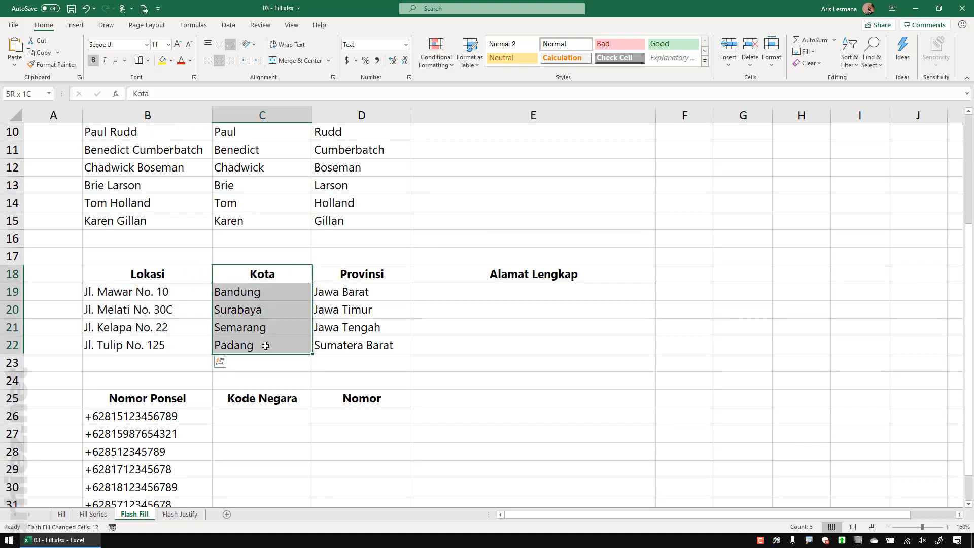
pyautogui.moveTo(361, 274); pyautogui.dragTo(361, 347)
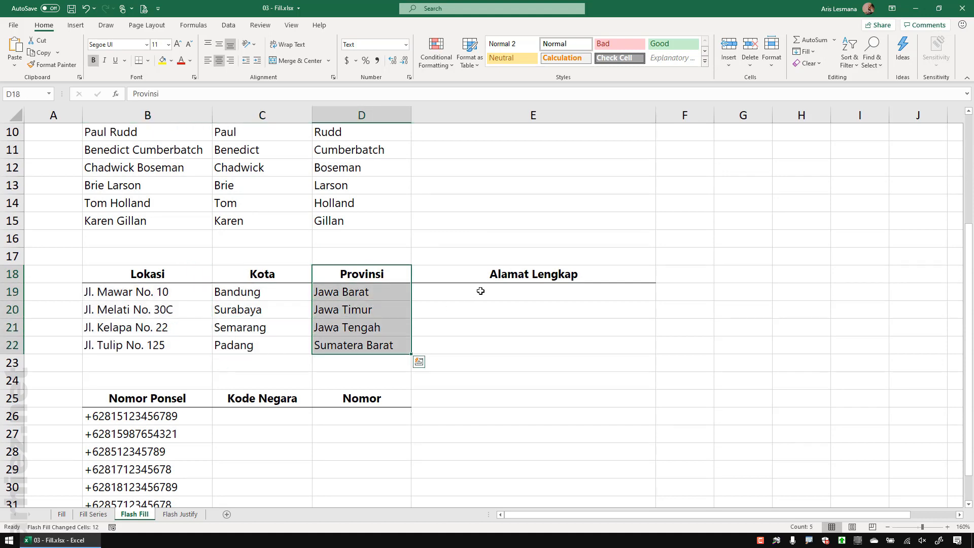
pyautogui.click(470, 291)
pyautogui.moveTo(155, 293); pyautogui.dragTo(333, 301)
pyautogui.click(482, 294)
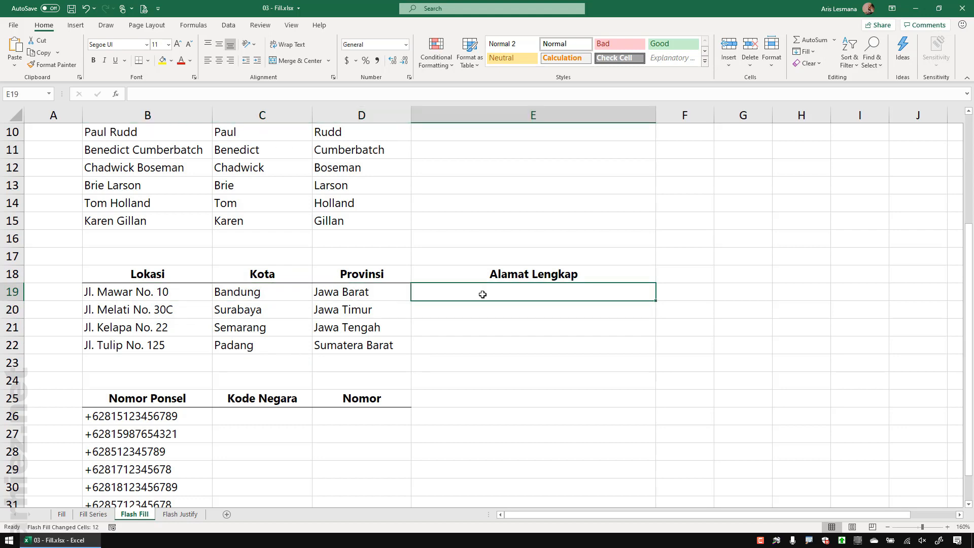
pyautogui.click(173, 292)
pyautogui.click(269, 292)
pyautogui.click(343, 292)
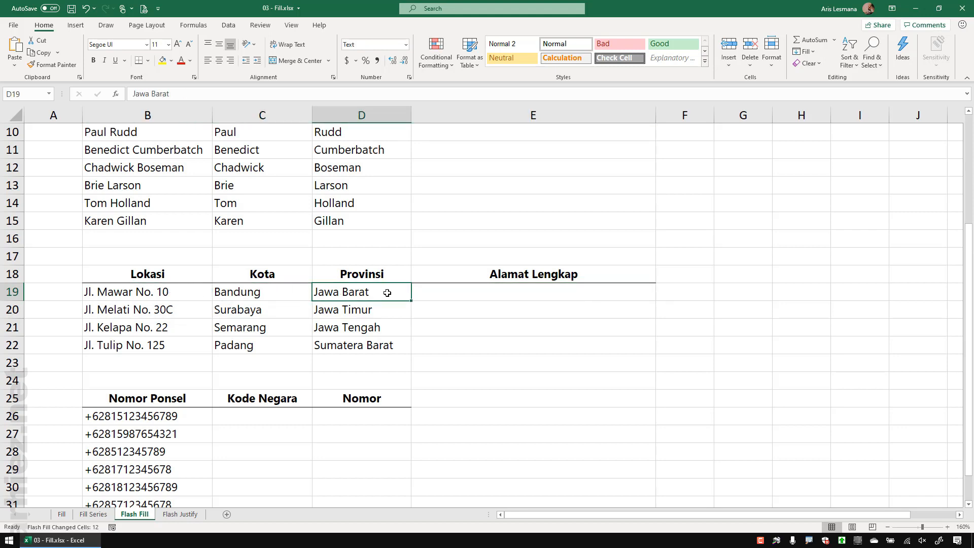
pyautogui.click(450, 294)
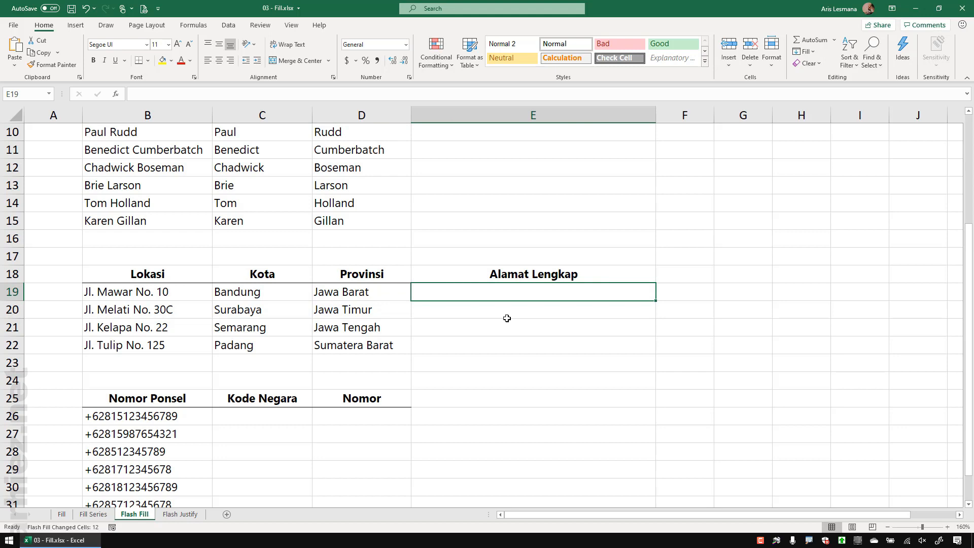
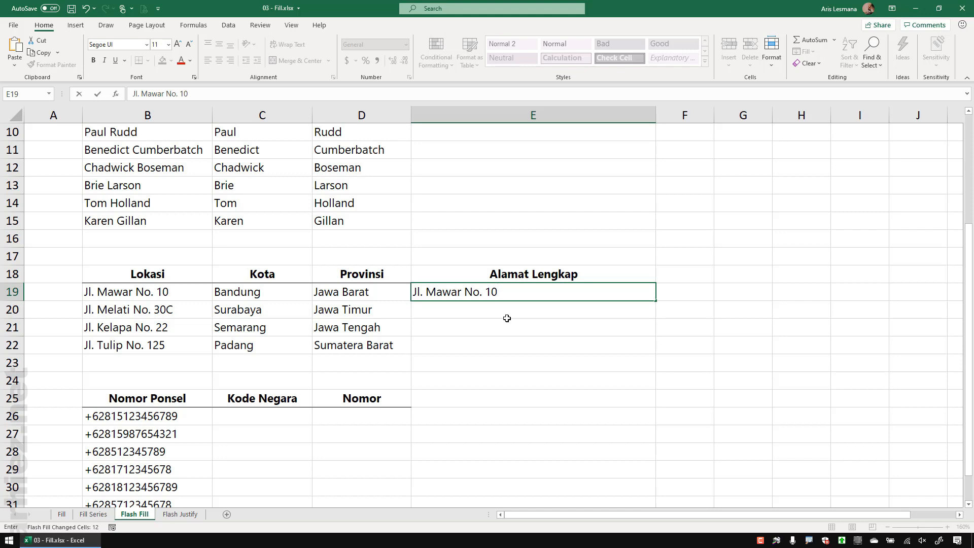
pyautogui.press('Return')
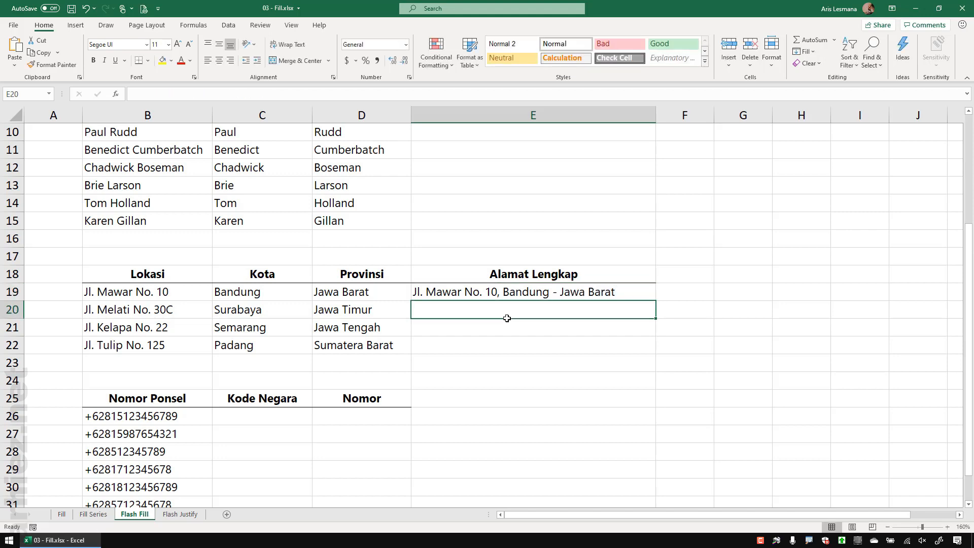
# Step: Flash Fill E19:E22 so every row gets its combined street, city and province
pyautogui.click(514, 291)
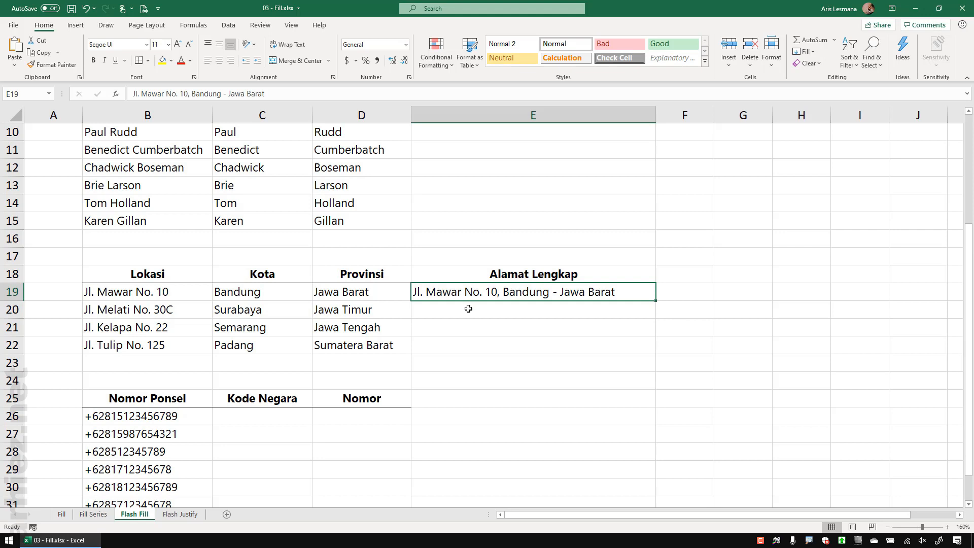
pyautogui.moveTo(469, 307); pyautogui.dragTo(470, 343)
pyautogui.click(533, 296)
pyautogui.moveTo(533, 296); pyautogui.dragTo(530, 341)
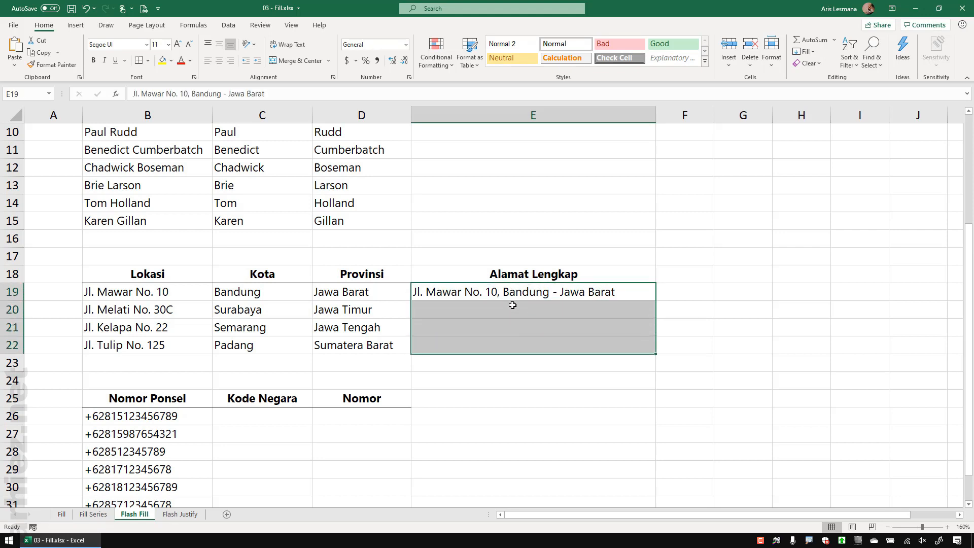
pyautogui.click(813, 53)
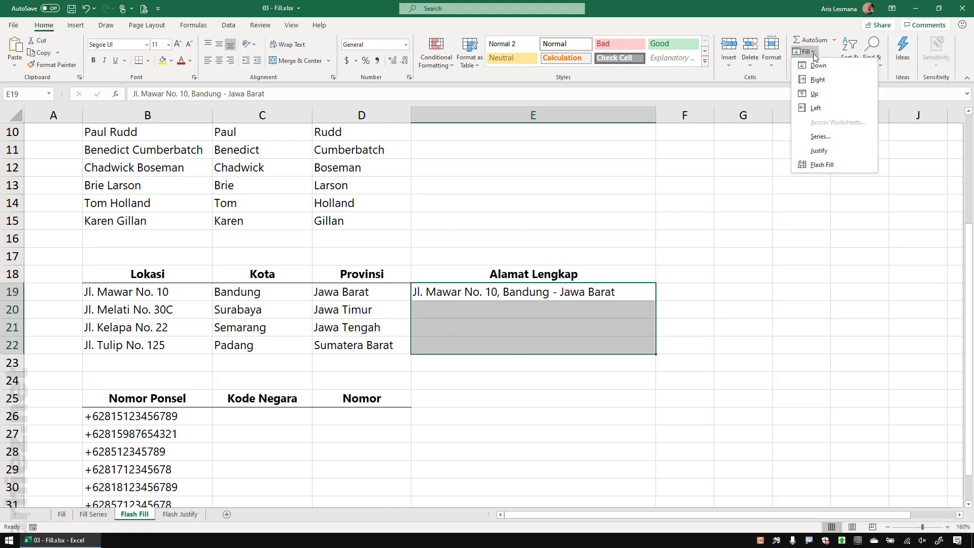
pyautogui.click(829, 165)
pyautogui.click(759, 301)
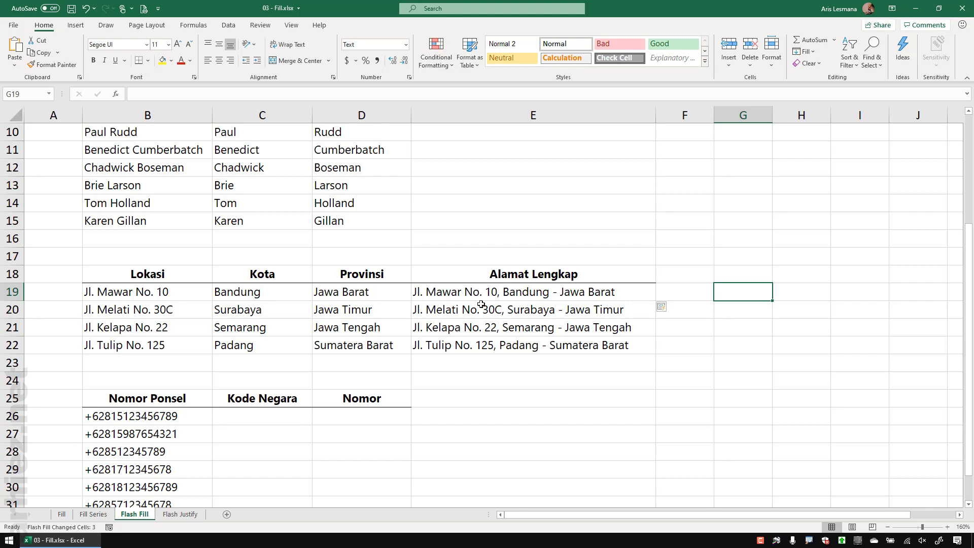
pyautogui.click(477, 382)
pyautogui.scroll(-3, 477, 381)
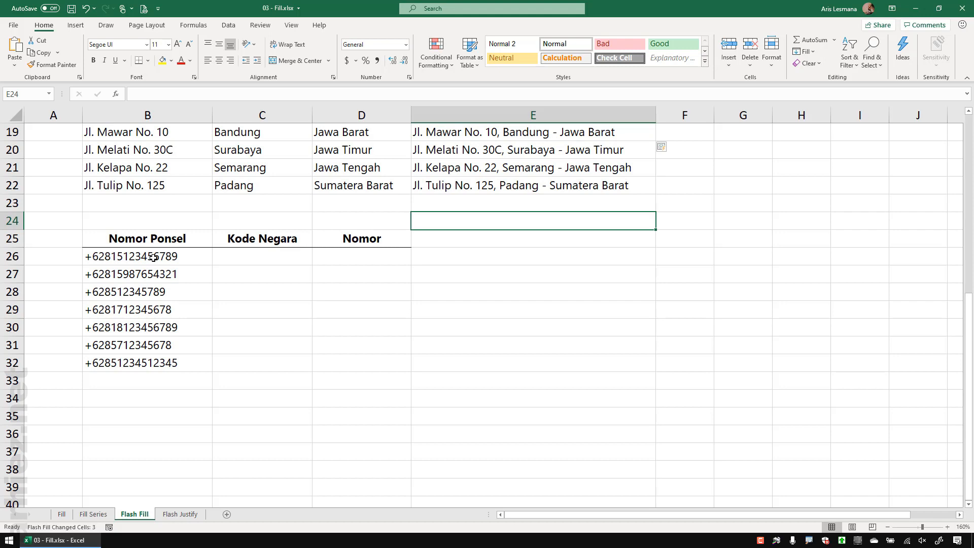
# Step: Enter +62 as the Kode Negara example and Flash Fill it down to C32
pyautogui.click(260, 331)
pyautogui.click(262, 253)
pyautogui.moveTo(262, 296); pyautogui.dragTo(265, 364)
pyautogui.click(345, 346)
pyautogui.click(255, 260)
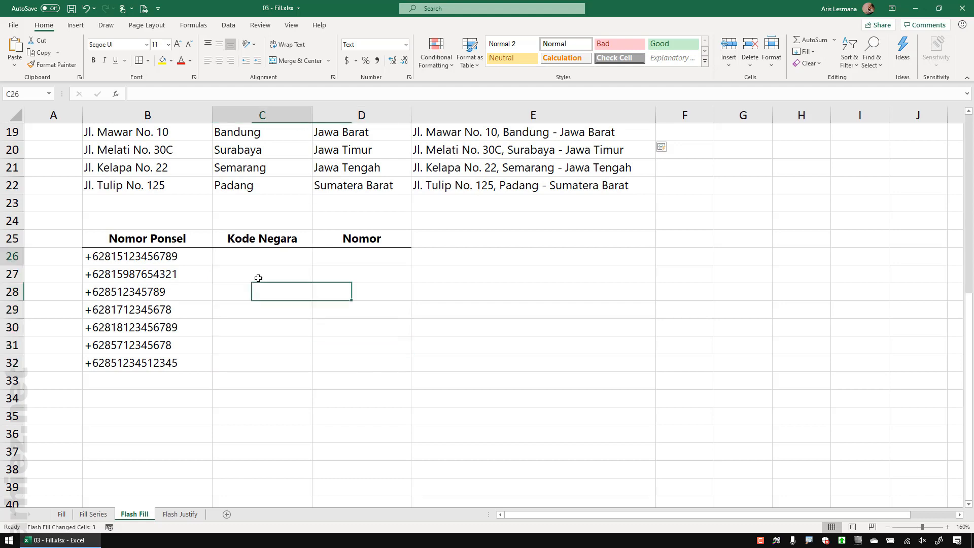
pyautogui.write('+62')
pyautogui.press('Return')
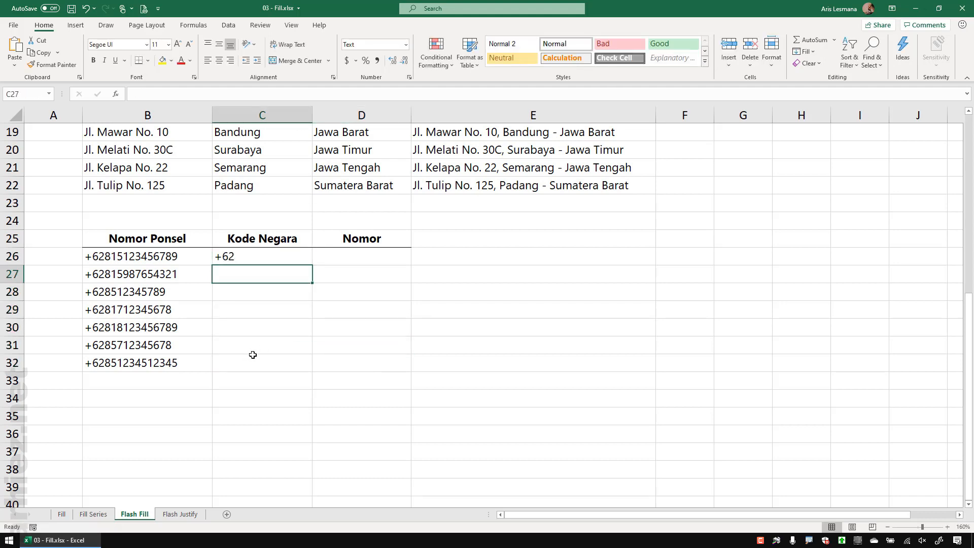
pyautogui.moveTo(249, 257); pyautogui.dragTo(242, 365)
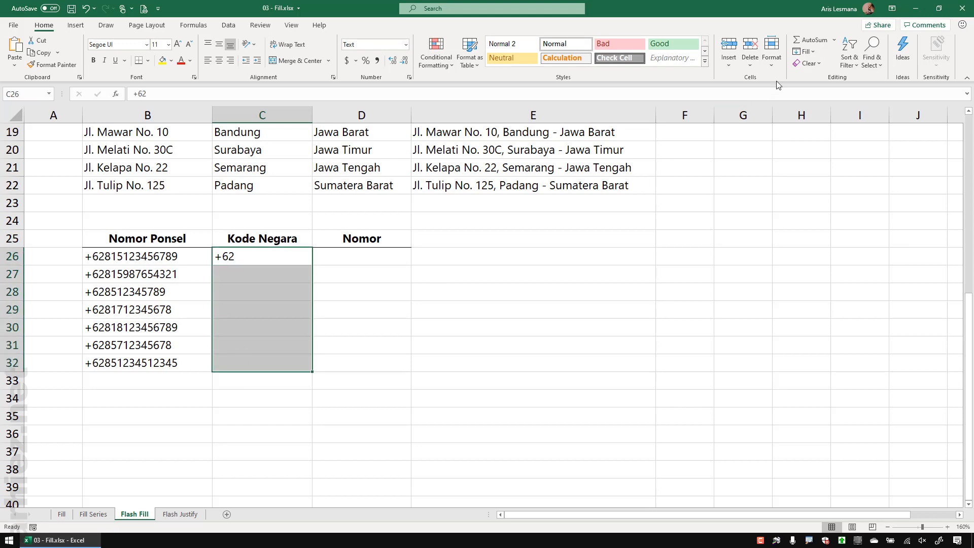
pyautogui.click(805, 52)
pyautogui.click(826, 167)
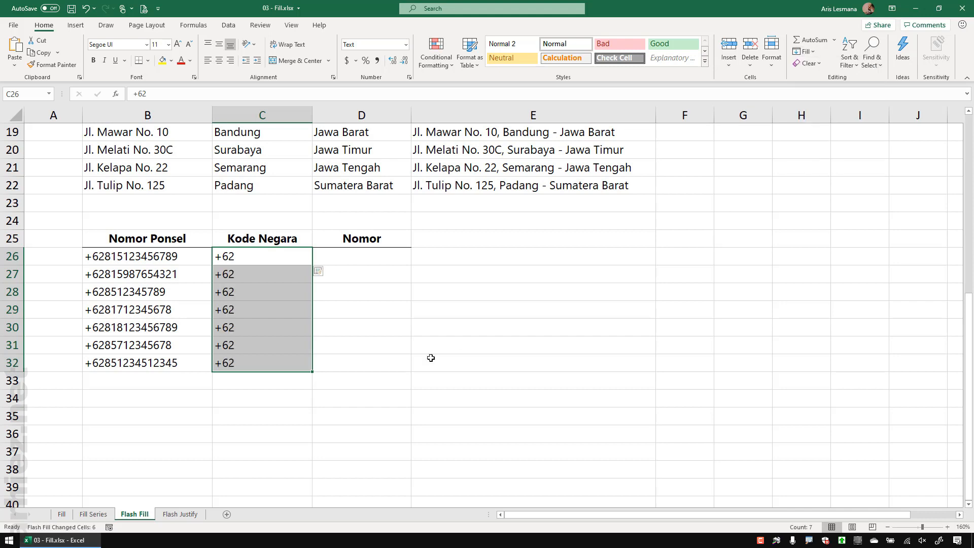
pyautogui.click(431, 358)
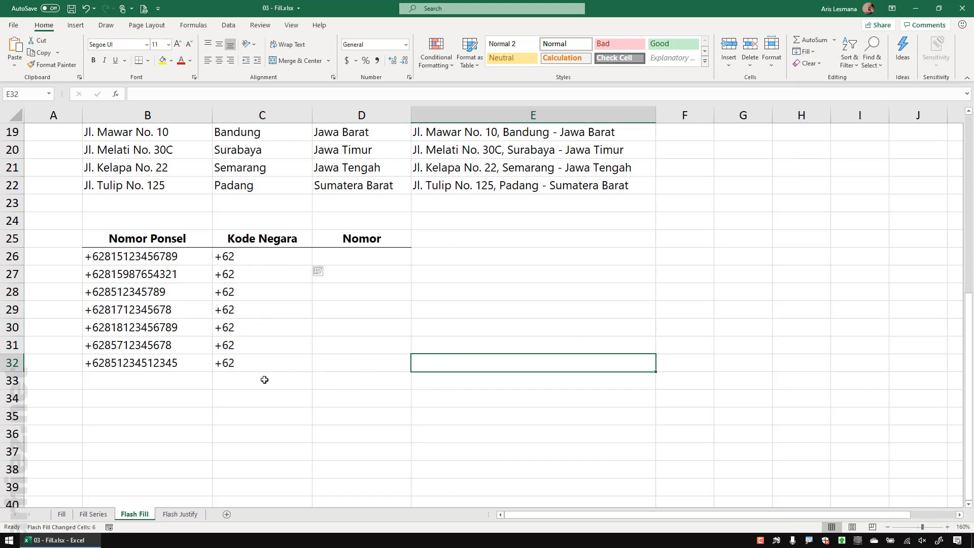
pyautogui.click(342, 256)
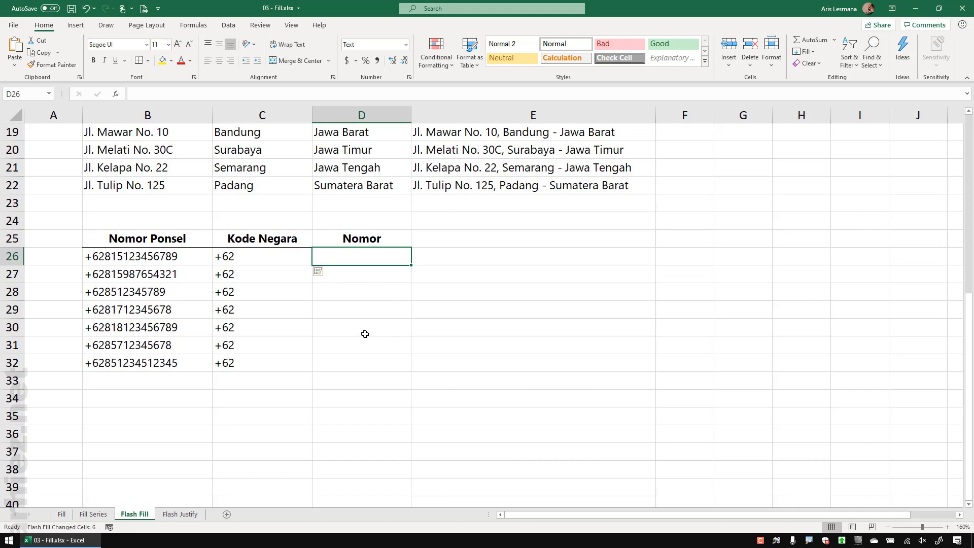
pyautogui.press('Return')
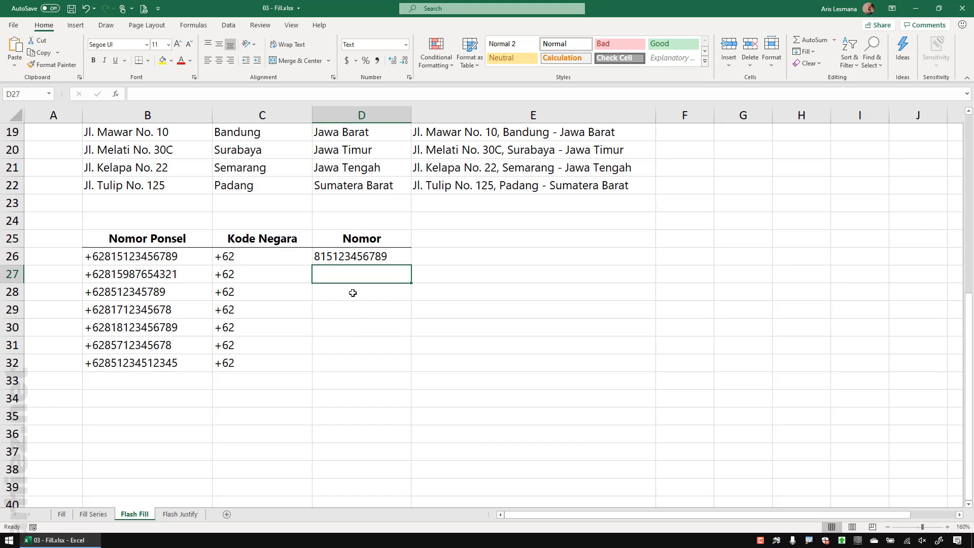
pyautogui.moveTo(352, 256); pyautogui.dragTo(344, 361)
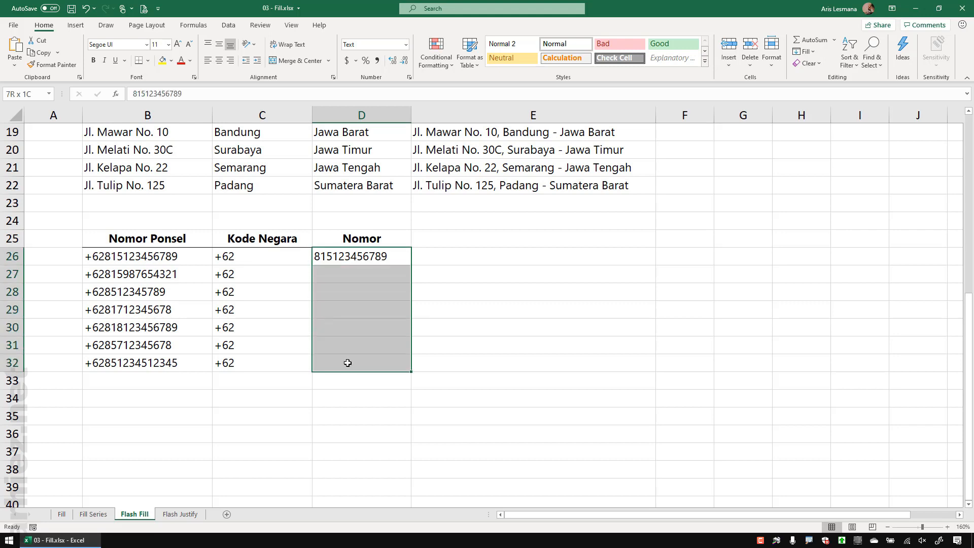
pyautogui.click(804, 51)
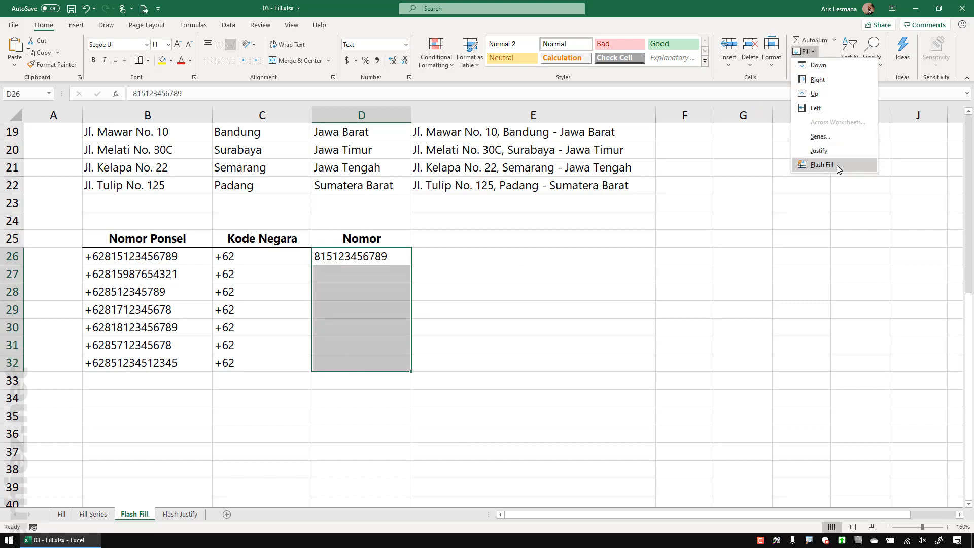
pyautogui.click(857, 165)
pyautogui.click(488, 353)
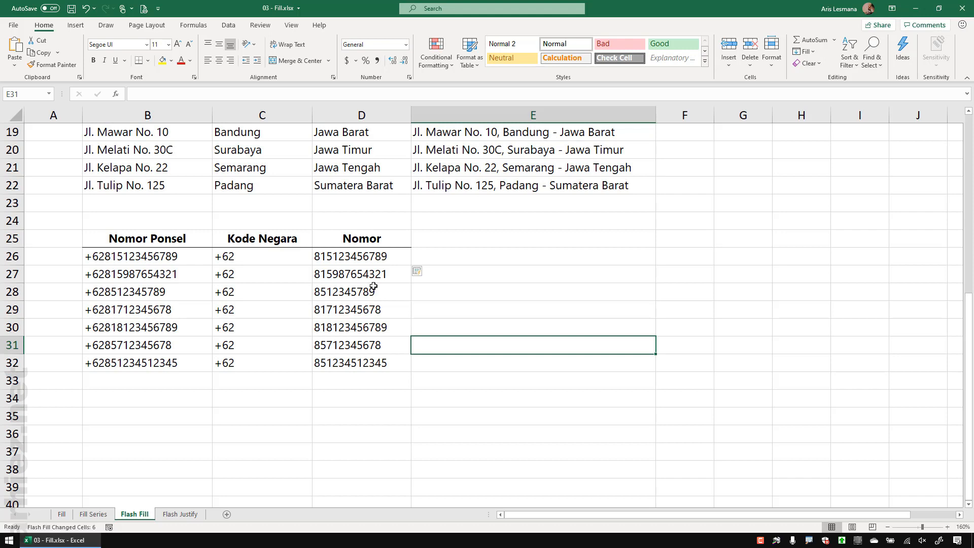
pyautogui.click(362, 257)
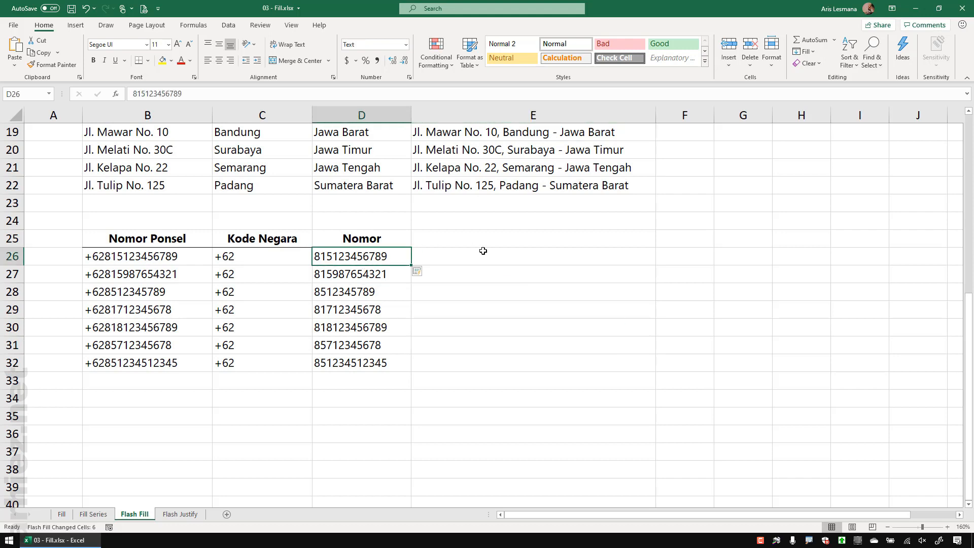
pyautogui.click(471, 267)
pyautogui.press('F10')
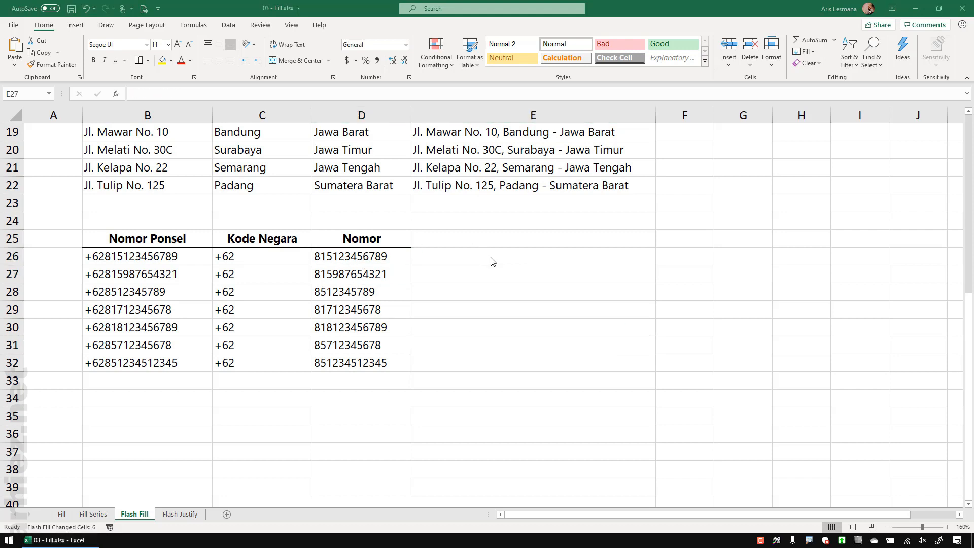
pyautogui.scroll(6, 491, 262)
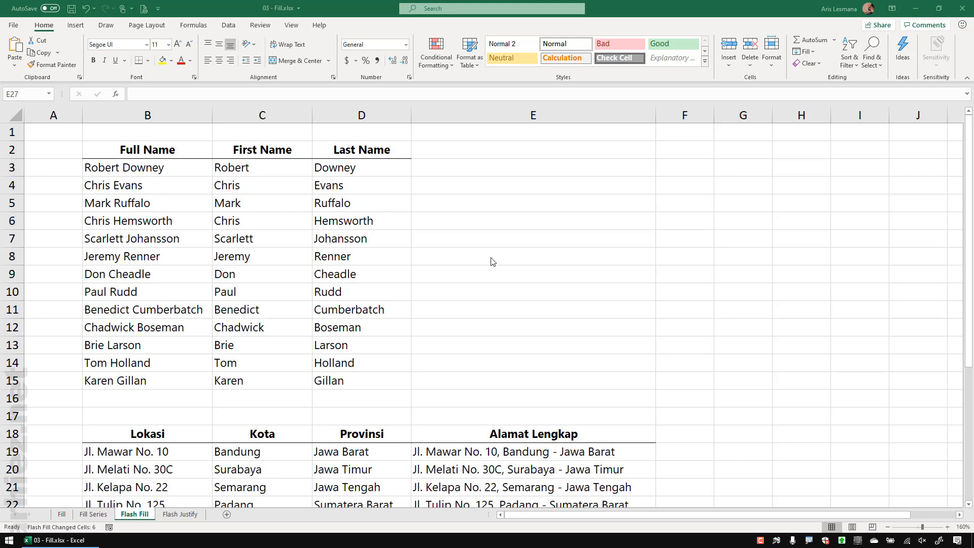
pyautogui.scroll(-1, 492, 262)
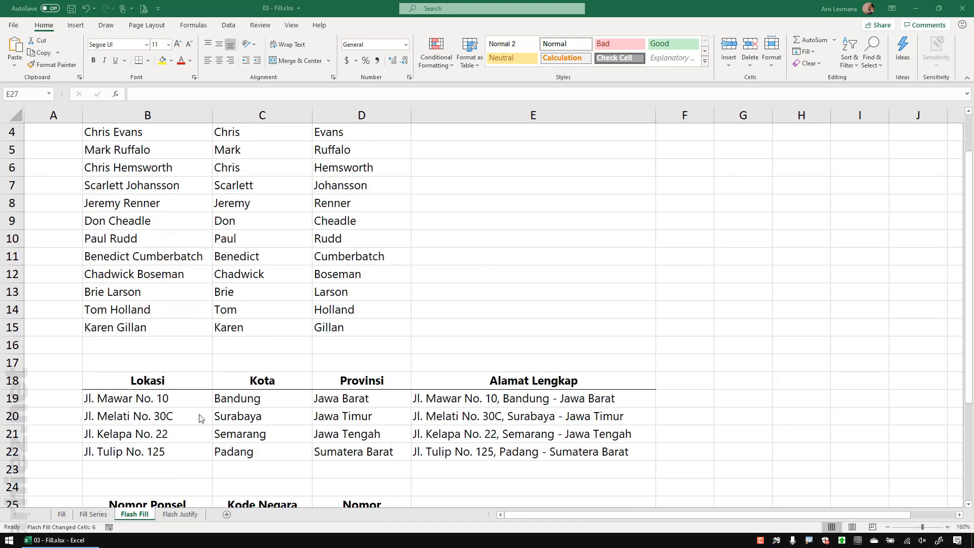
pyautogui.click(251, 398)
pyautogui.click(354, 395)
pyautogui.click(477, 394)
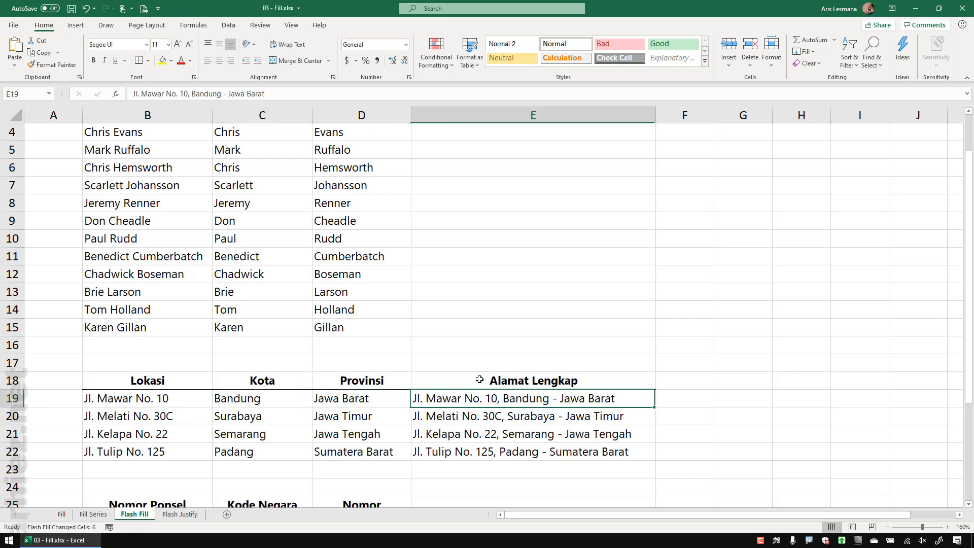
pyautogui.scroll(-3, 514, 295)
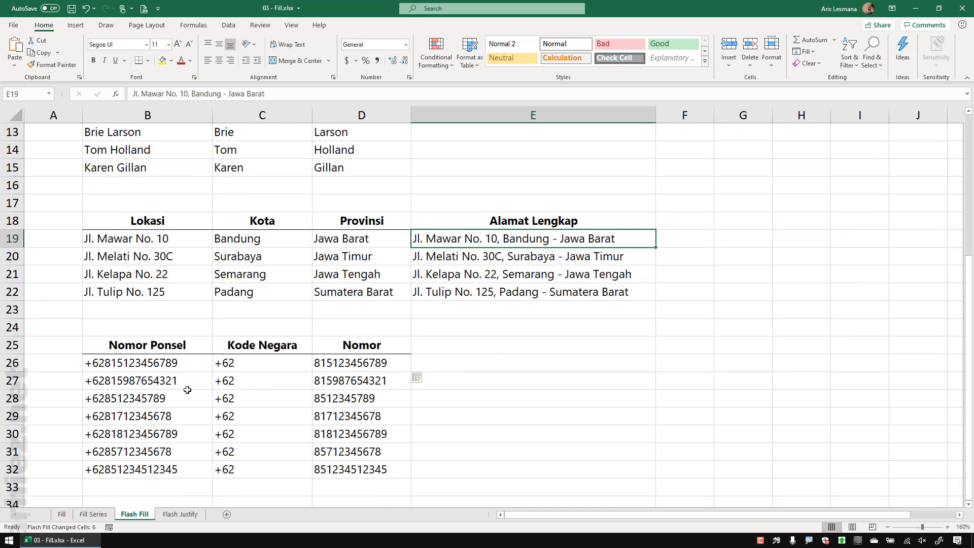
pyautogui.moveTo(202, 362); pyautogui.dragTo(386, 470)
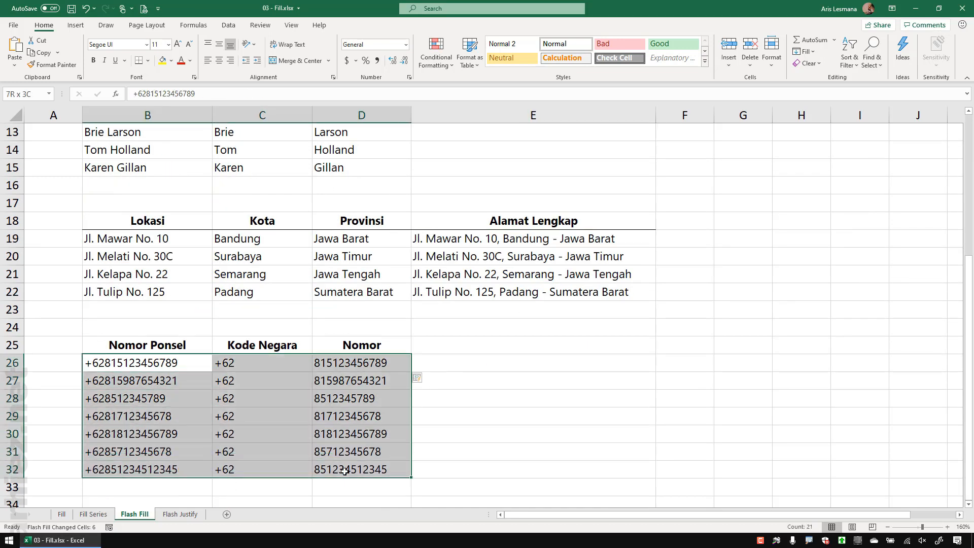
pyautogui.click(533, 381)
pyautogui.scroll(4, 529, 284)
pyautogui.click(530, 290)
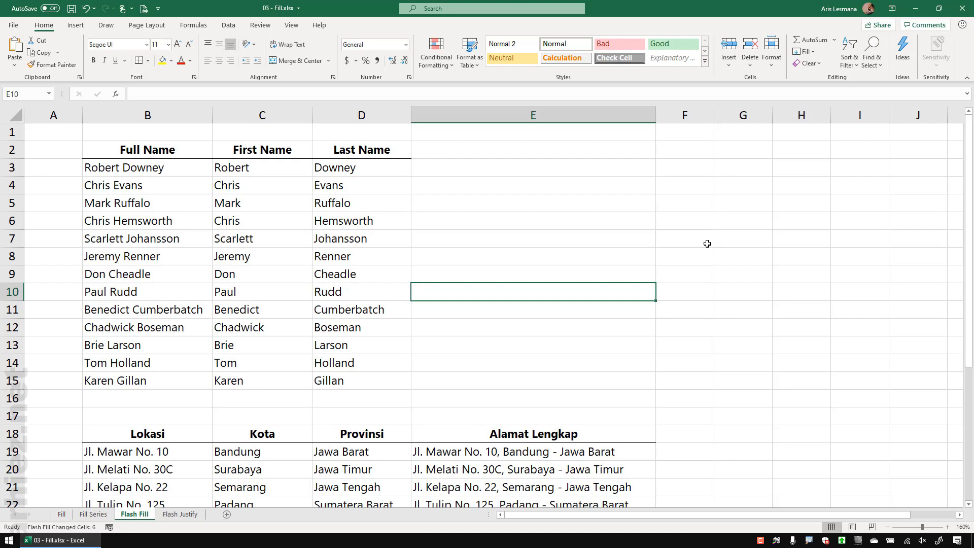
# Step: Insert three empty columns before the First Name column
pyautogui.click(272, 119)
pyautogui.rightClick(274, 123)
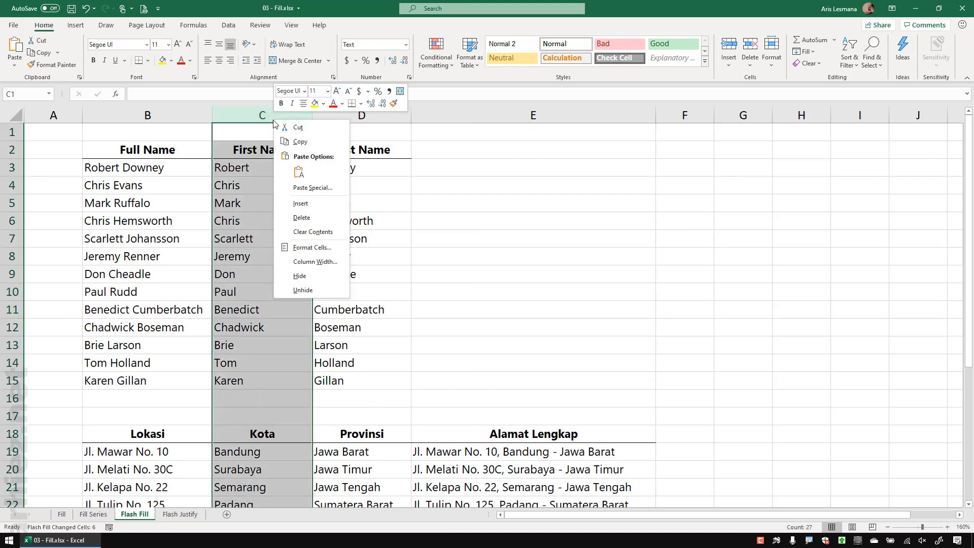
pyautogui.click(300, 203)
pyautogui.rightClick(269, 120)
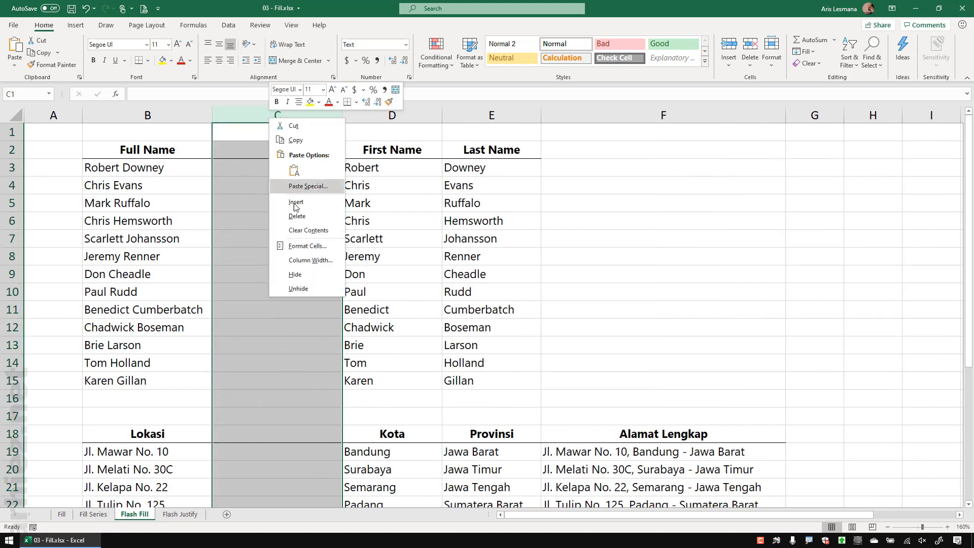
pyautogui.click(296, 203)
pyautogui.rightClick(276, 121)
pyautogui.click(299, 203)
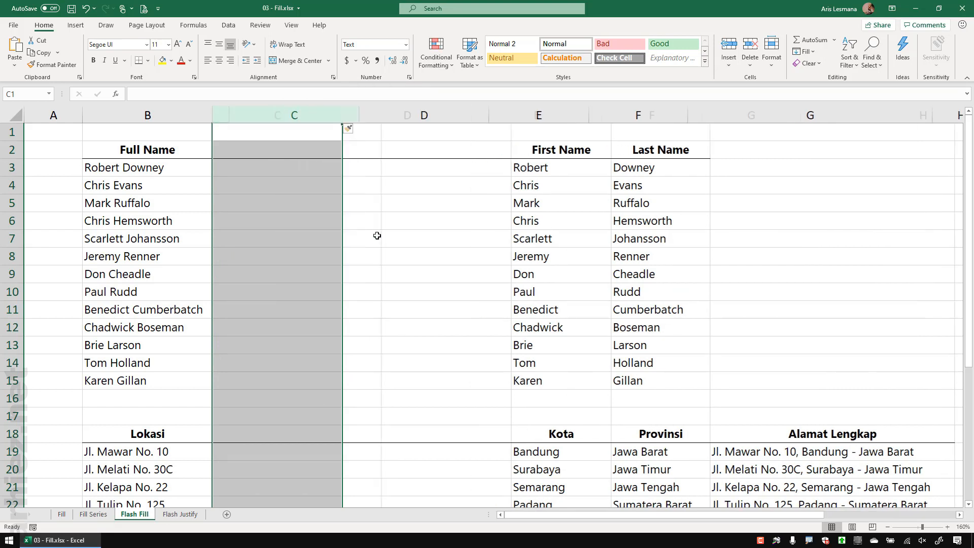
pyautogui.click(378, 238)
# Step: Enter Robert in C3, Flash Fill C3:C15, then undo both the fill and the entry
pyautogui.click(261, 150)
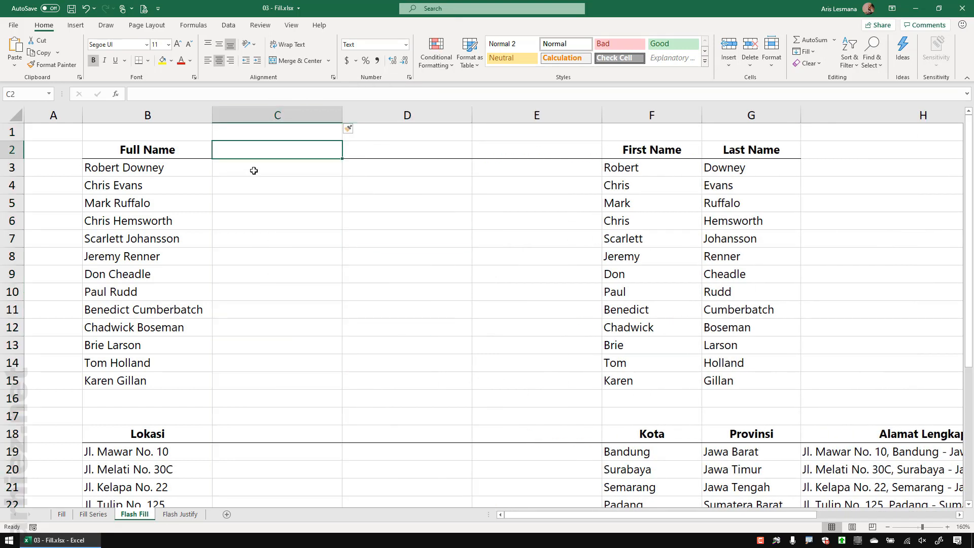
pyautogui.click(254, 171)
pyautogui.write('Rob')
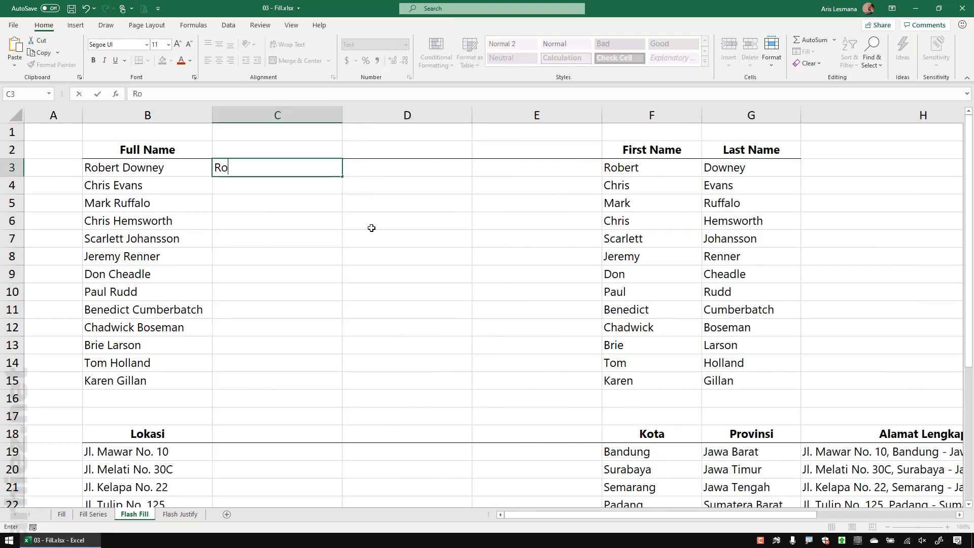
pyautogui.press('BackSpace')
pyautogui.write('bert')
pyautogui.press('Return')
pyautogui.moveTo(273, 169); pyautogui.dragTo(272, 383)
pyautogui.click(804, 51)
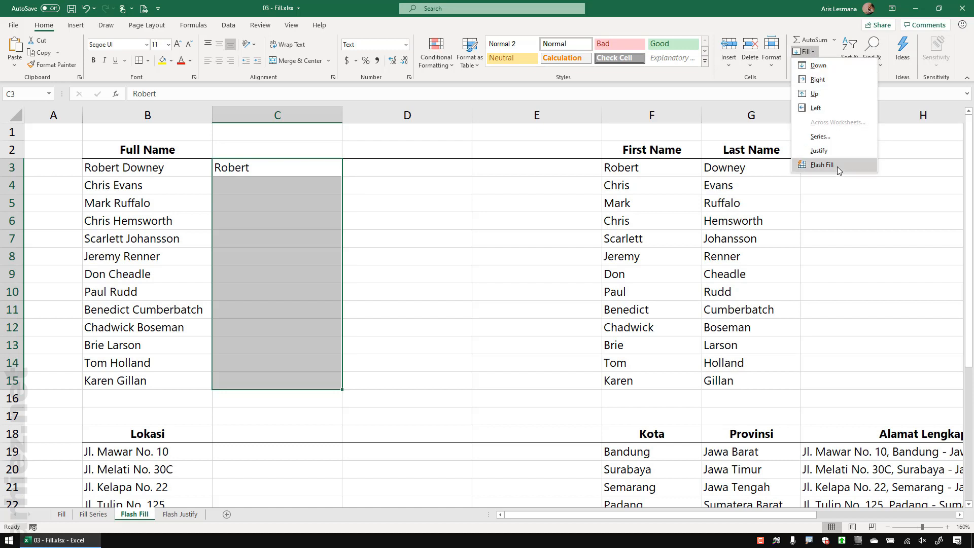
pyautogui.click(838, 163)
pyautogui.click(489, 306)
pyautogui.hotkey('ctrl', 'z')
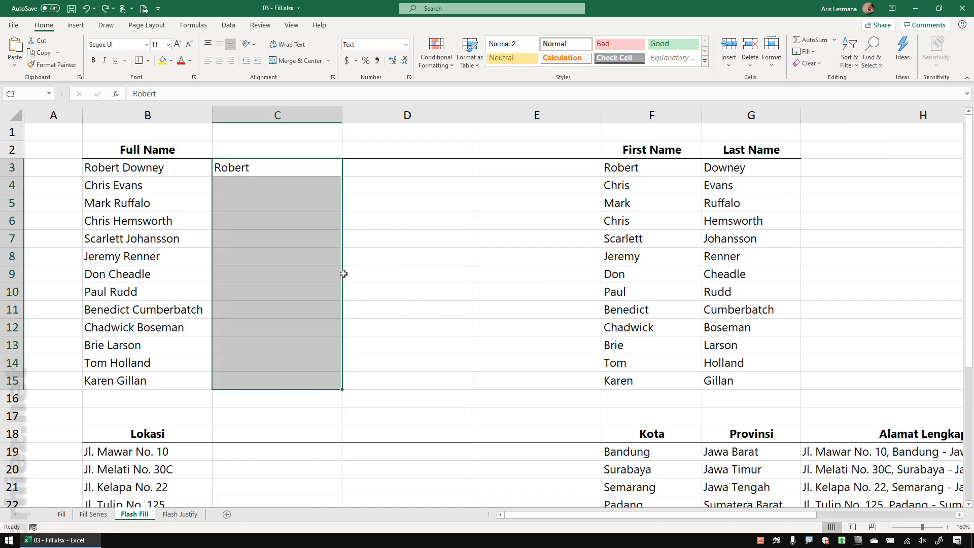
pyautogui.hotkey('ctrl', 'z')
pyautogui.click(361, 238)
# Step: Enter Robert in D3, try Flash Fill on D3:D15, and dismiss the no-pattern warning
pyautogui.click(364, 170)
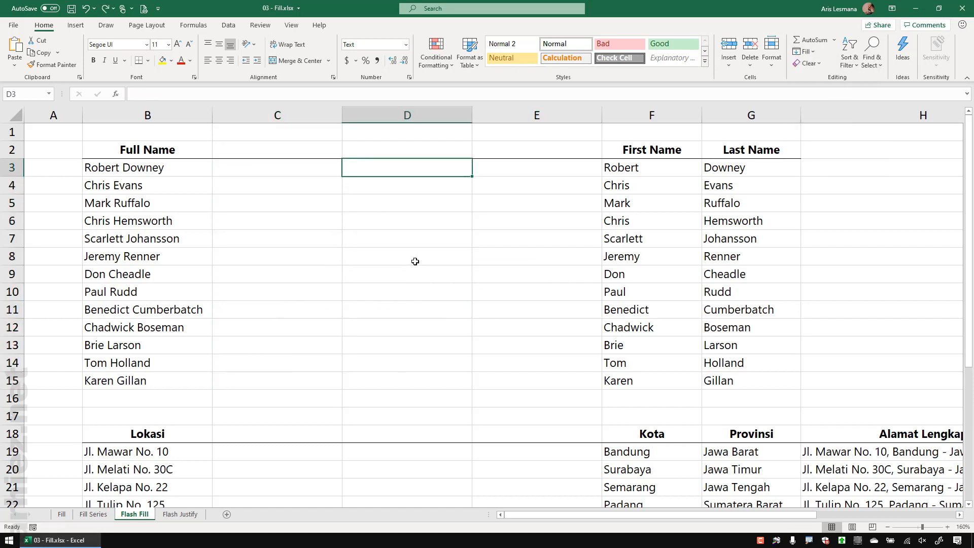
pyautogui.write('Robert')
pyautogui.press('Return')
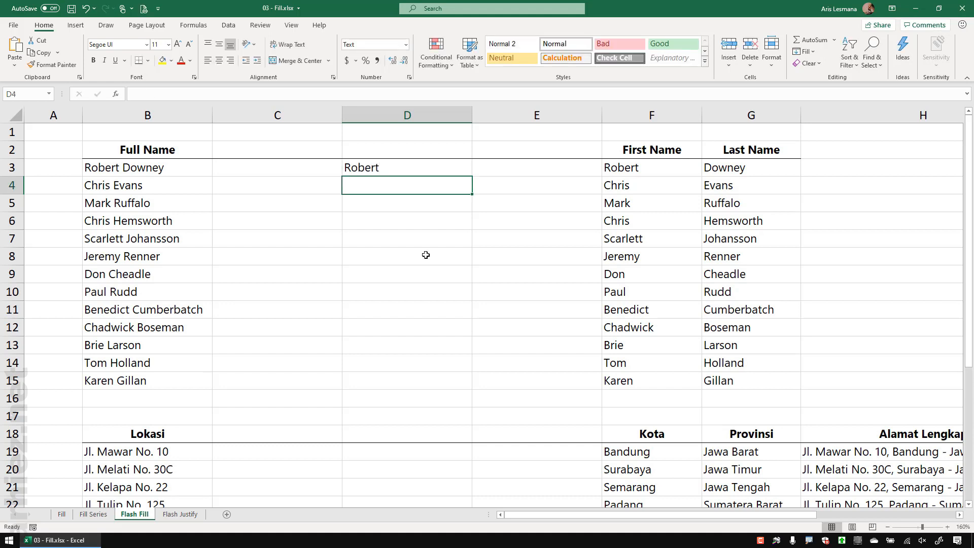
pyautogui.moveTo(400, 167); pyautogui.dragTo(398, 378)
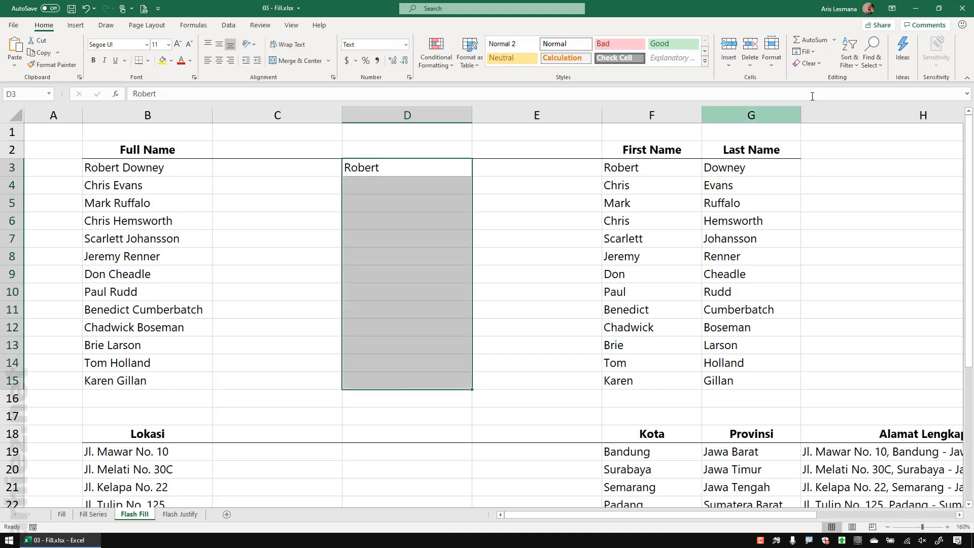
pyautogui.click(805, 52)
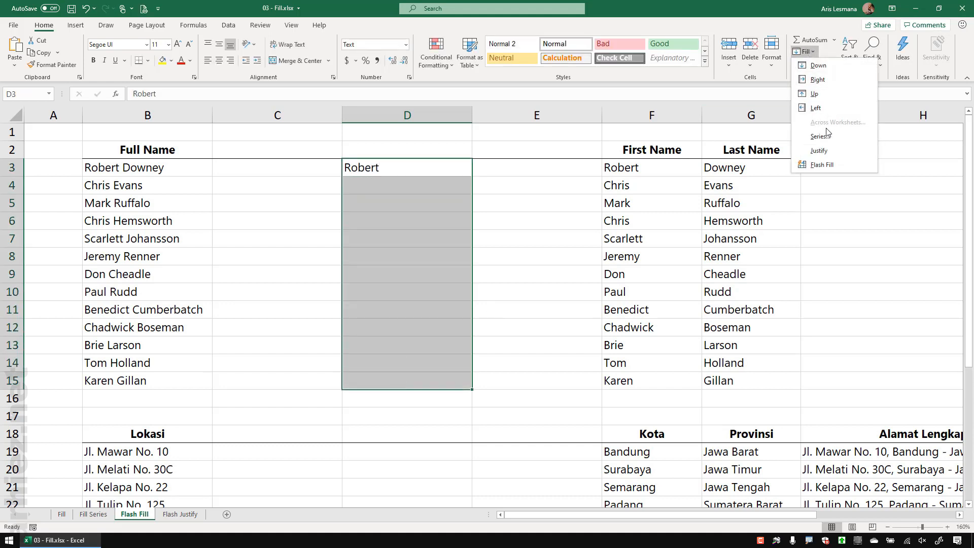
pyautogui.click(832, 165)
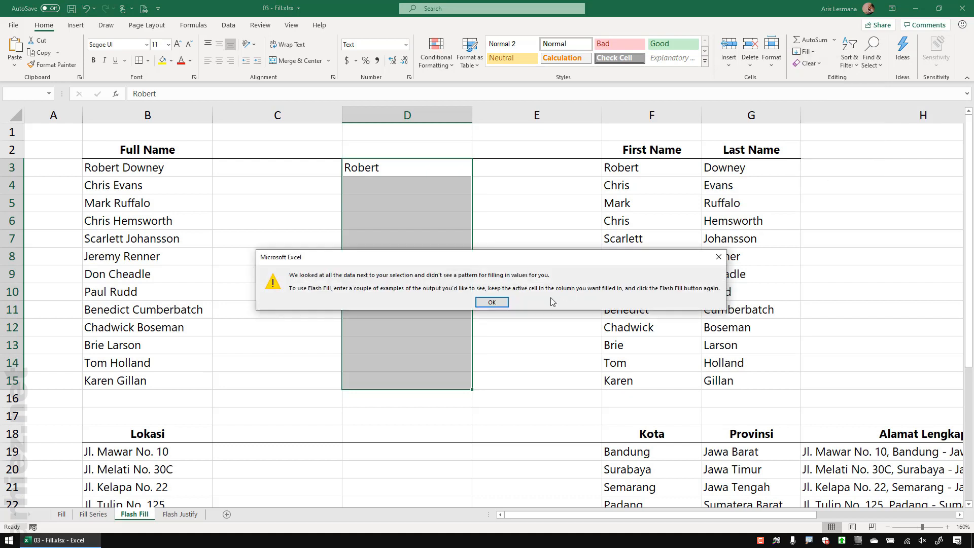
pyautogui.click(497, 306)
# Step: Undo to clear D3 and remove the inserted empty columns
pyautogui.click(311, 320)
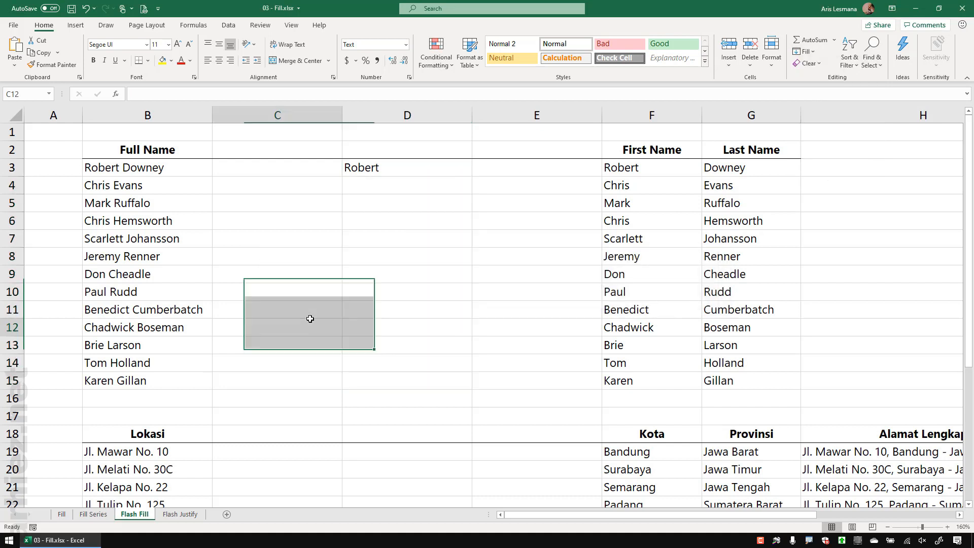
pyautogui.moveTo(272, 164); pyautogui.dragTo(269, 349)
pyautogui.moveTo(391, 169); pyautogui.dragTo(394, 379)
pyautogui.moveTo(260, 167); pyautogui.dragTo(266, 327)
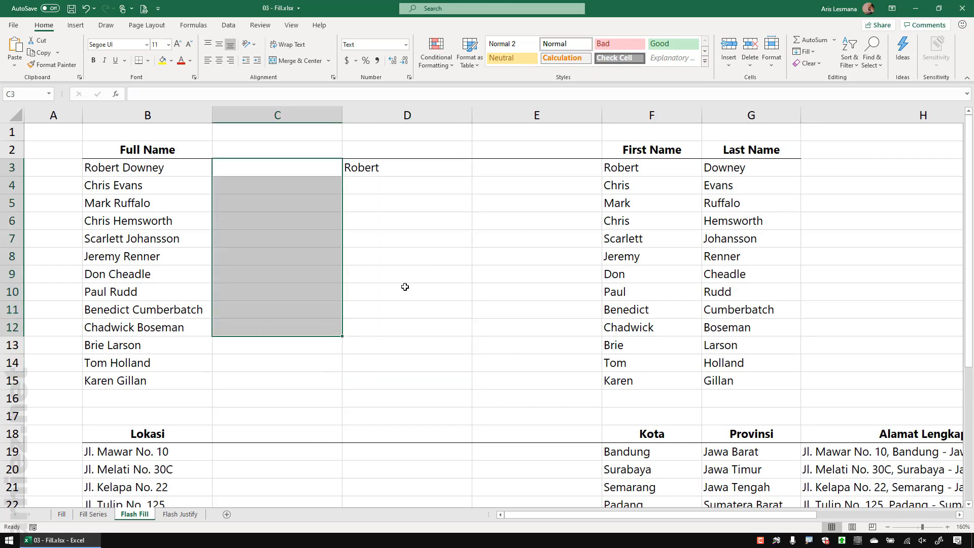
pyautogui.click(405, 288)
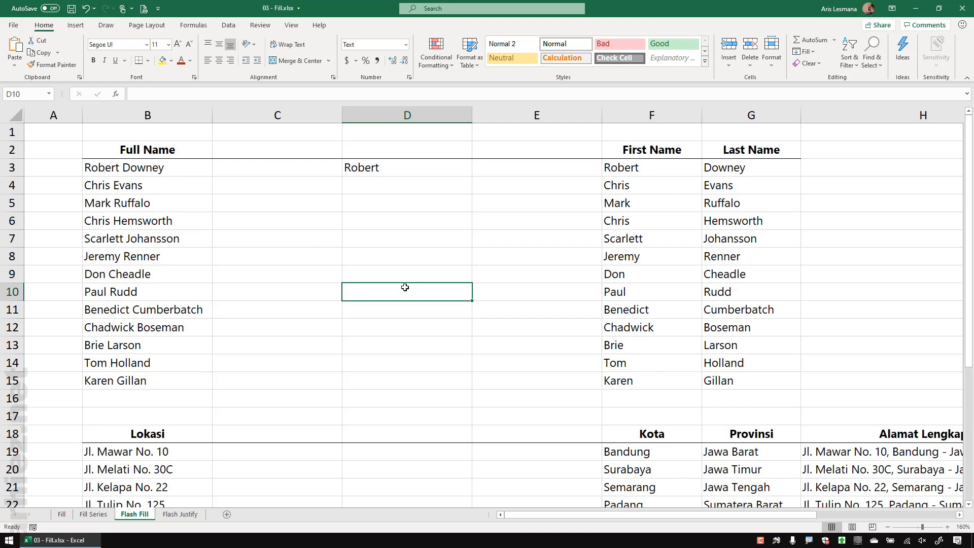
pyautogui.hotkey('ctrl', 'z')
pyautogui.hotkey('ctrl', 'z')
pyautogui.hotkey('ctrl', 'z')
pyautogui.hotkey('ctrl', 'z')
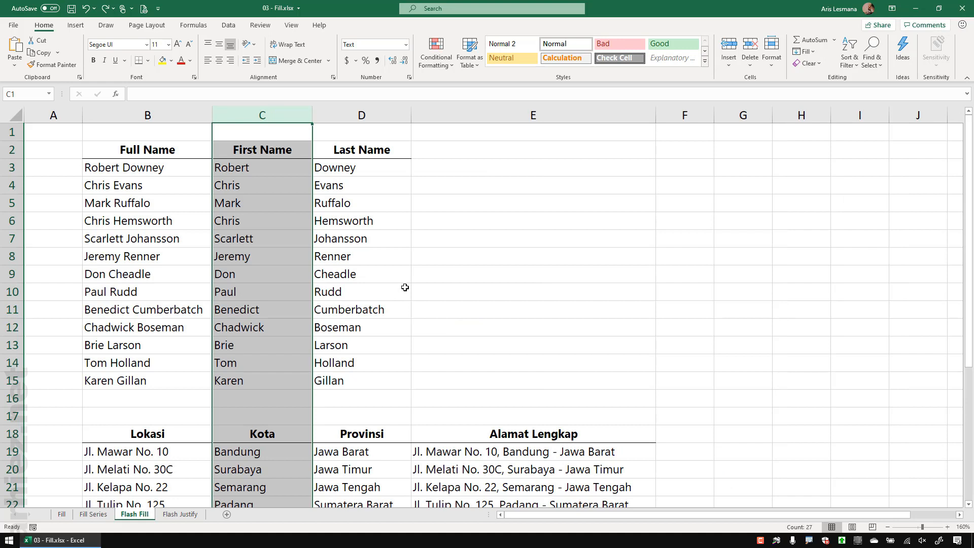
pyautogui.click(487, 283)
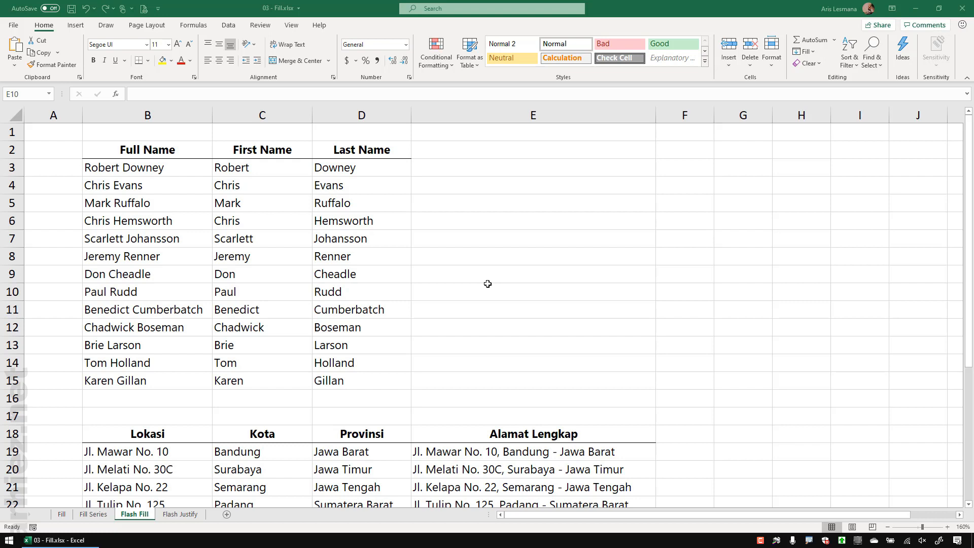
# Step: Rename the Flash Justify sheet to 'Fill Justify'
pyautogui.click(182, 514)
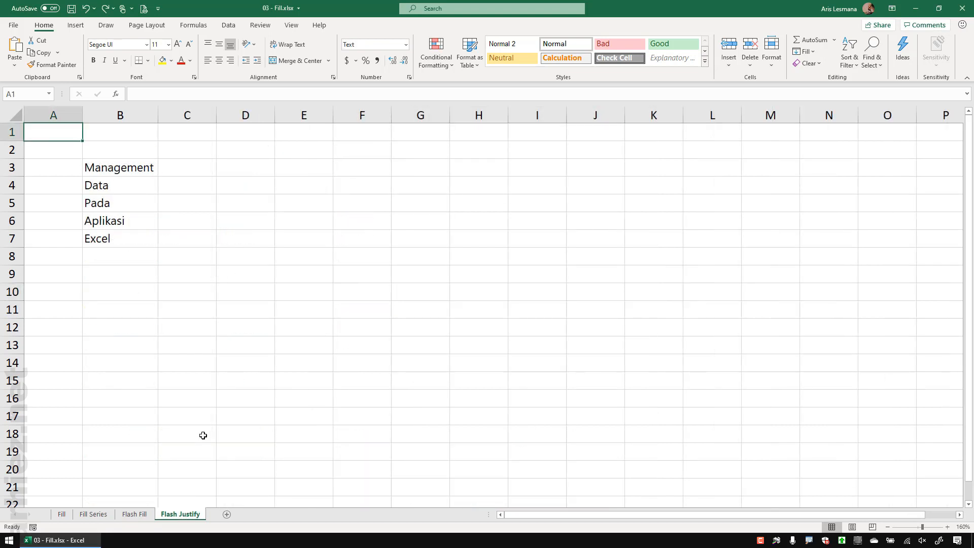
pyautogui.doubleClick(170, 518)
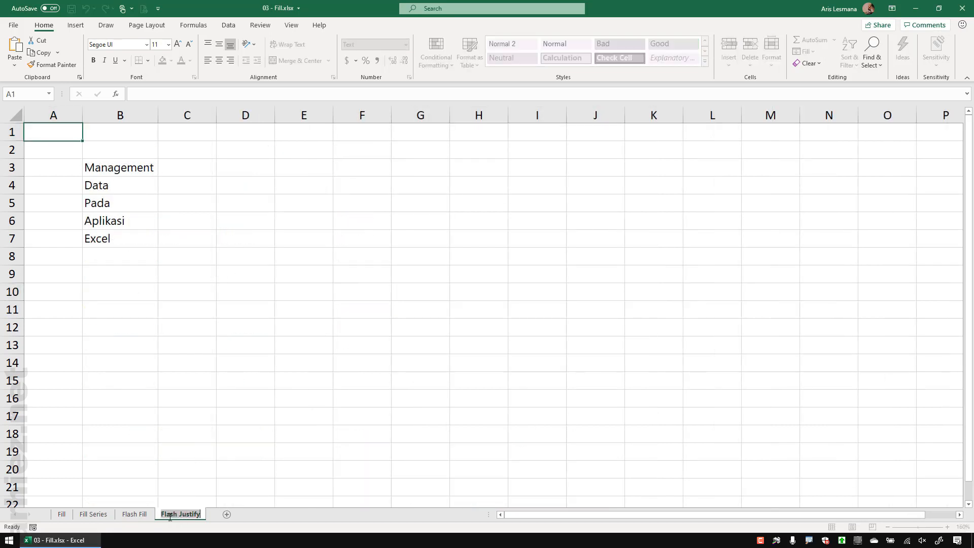
pyautogui.write('ill')
pyautogui.press('Delete')
pyautogui.press('Delete')
pyautogui.press('Delete')
pyautogui.press('Delete')
pyautogui.press('Return')
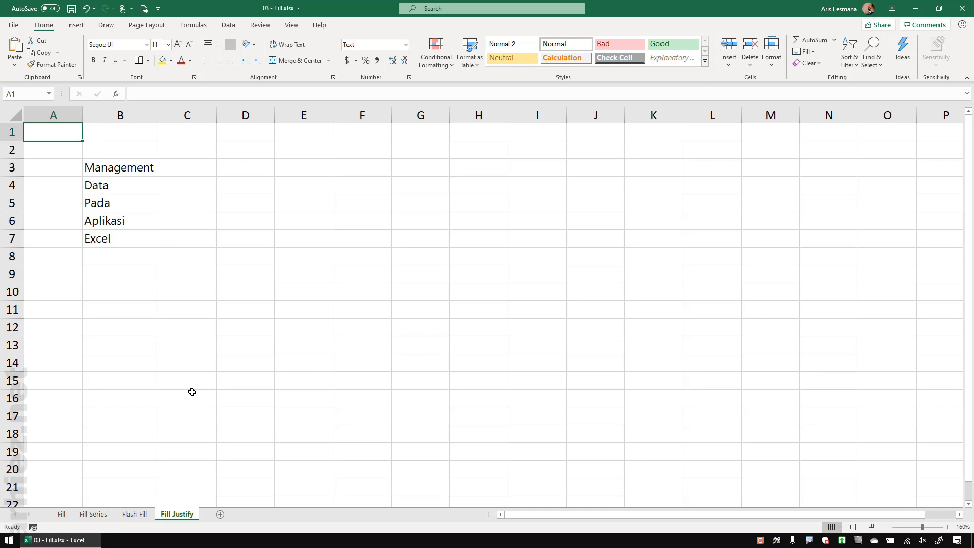
# Step: Widen column B so it can hold a full sentence
pyautogui.click(133, 167)
pyautogui.moveTo(133, 166); pyautogui.dragTo(133, 244)
pyautogui.click(275, 261)
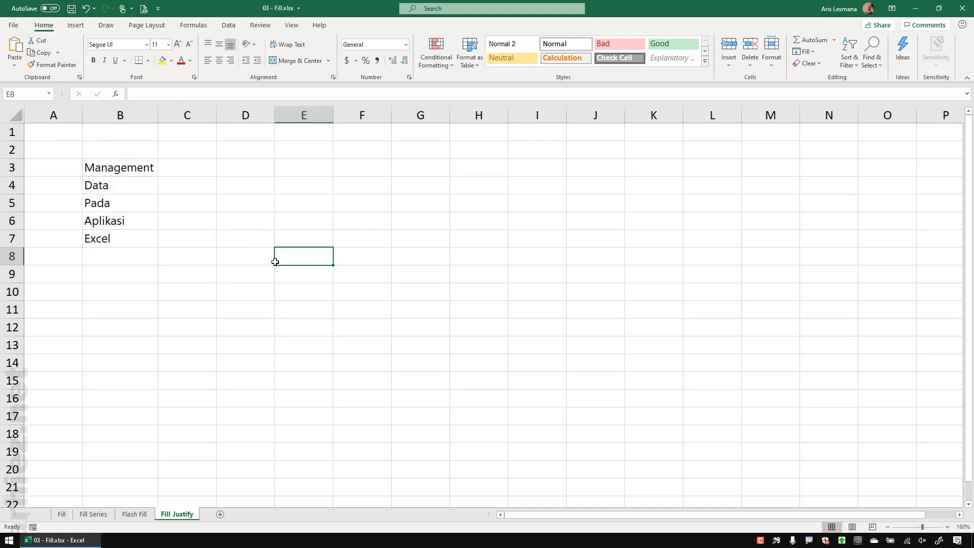
pyautogui.click(248, 262)
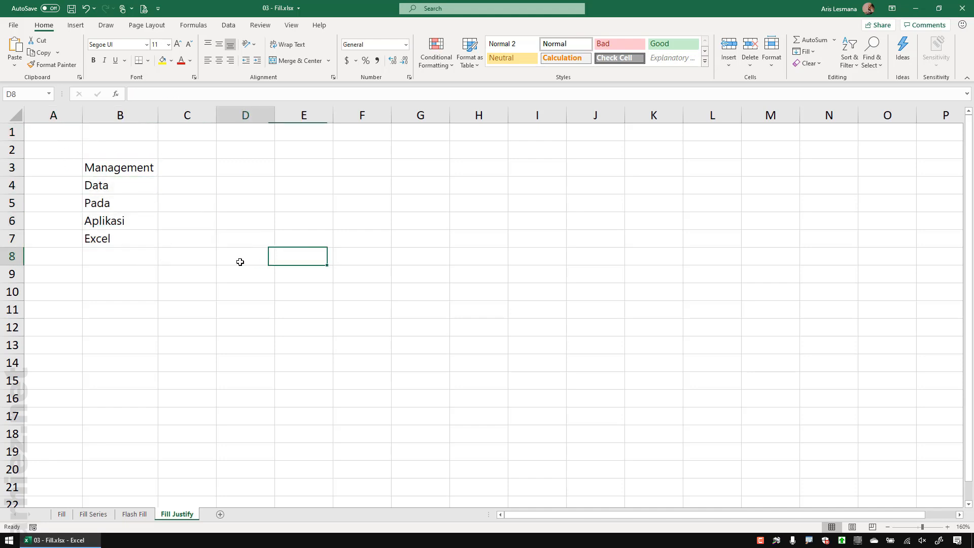
pyautogui.click(126, 169)
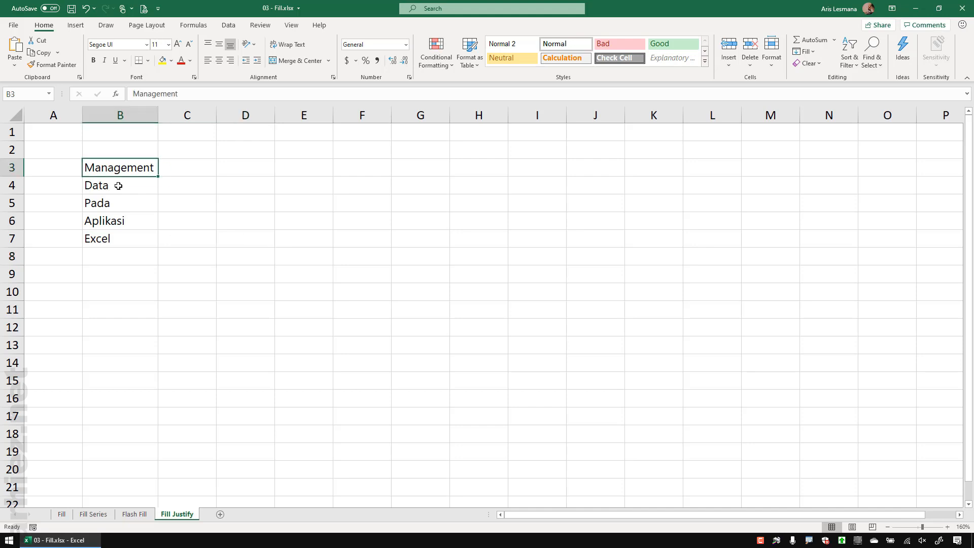
pyautogui.click(109, 240)
pyautogui.click(274, 299)
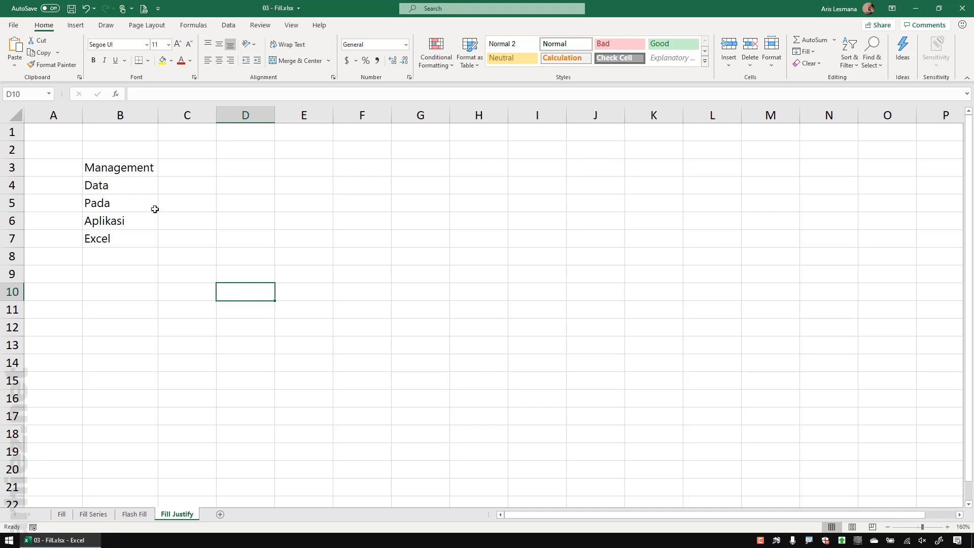
pyautogui.moveTo(126, 138); pyautogui.dragTo(132, 247)
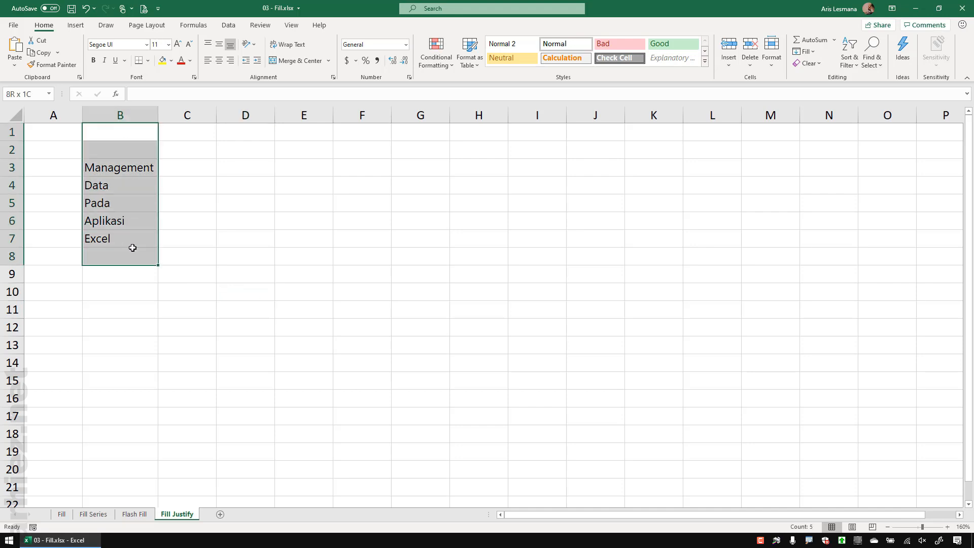
pyautogui.click(234, 239)
pyautogui.click(116, 174)
pyautogui.moveTo(116, 174); pyautogui.dragTo(124, 239)
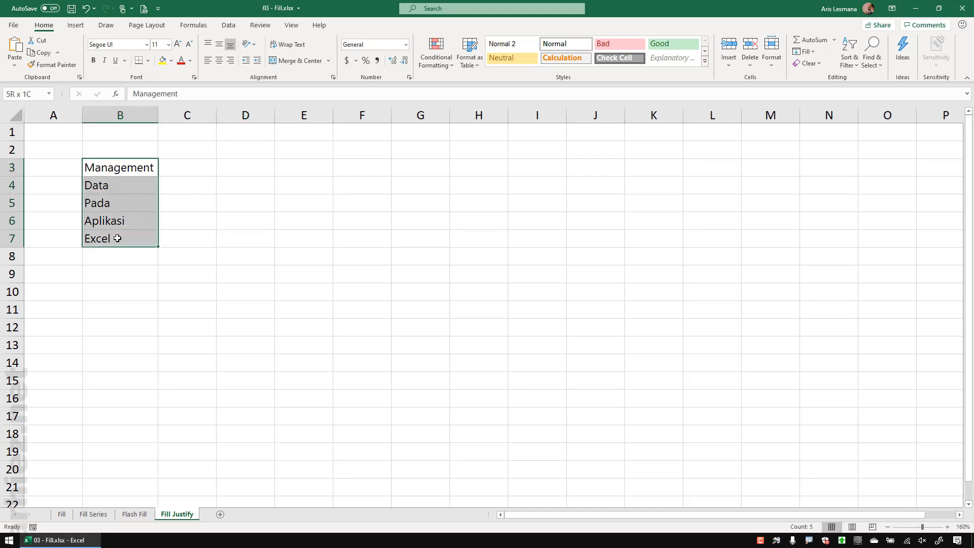
pyautogui.click(122, 286)
pyautogui.moveTo(157, 119); pyautogui.dragTo(448, 127)
pyautogui.click(283, 279)
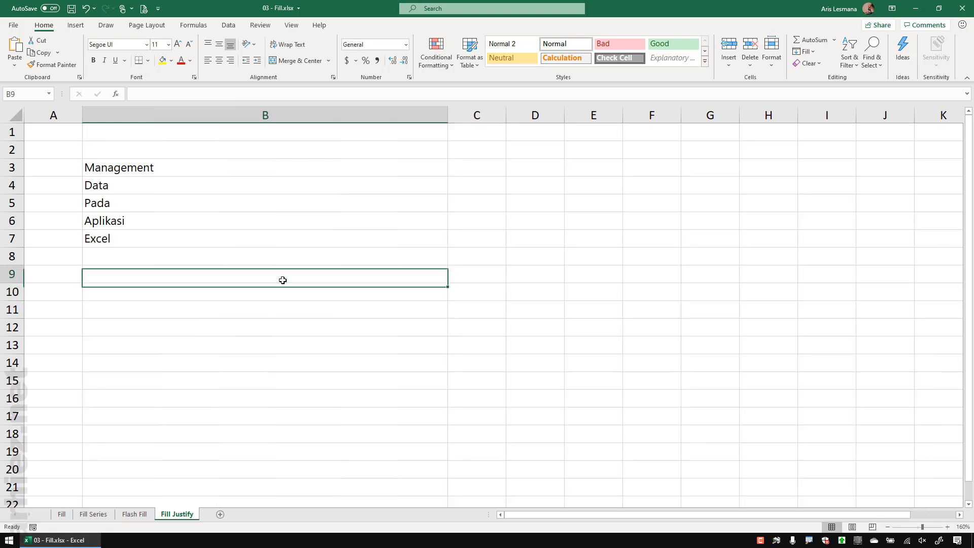
# Step: Justify B3:B7 into 'Management Data Pada Aplikasi Excel' in B3
pyautogui.moveTo(168, 167); pyautogui.dragTo(169, 238)
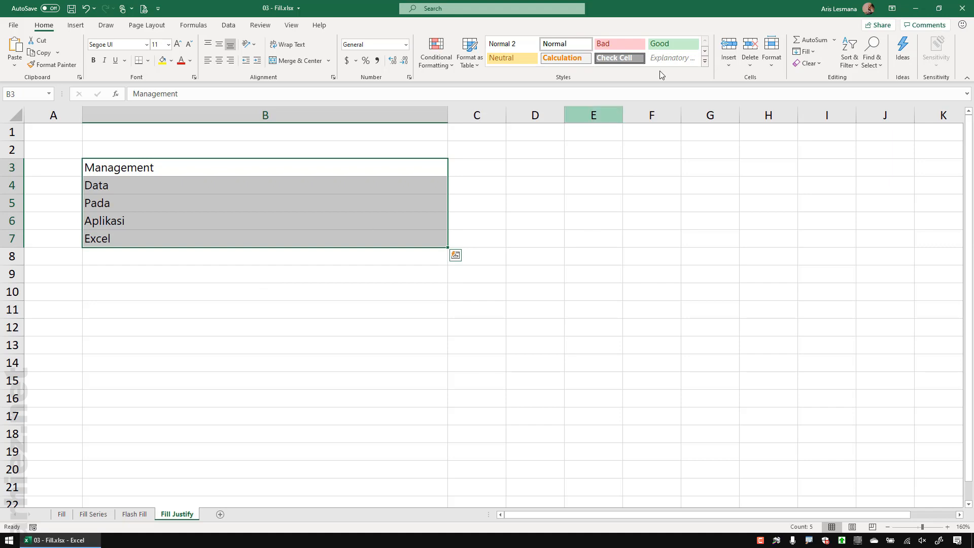
pyautogui.click(811, 51)
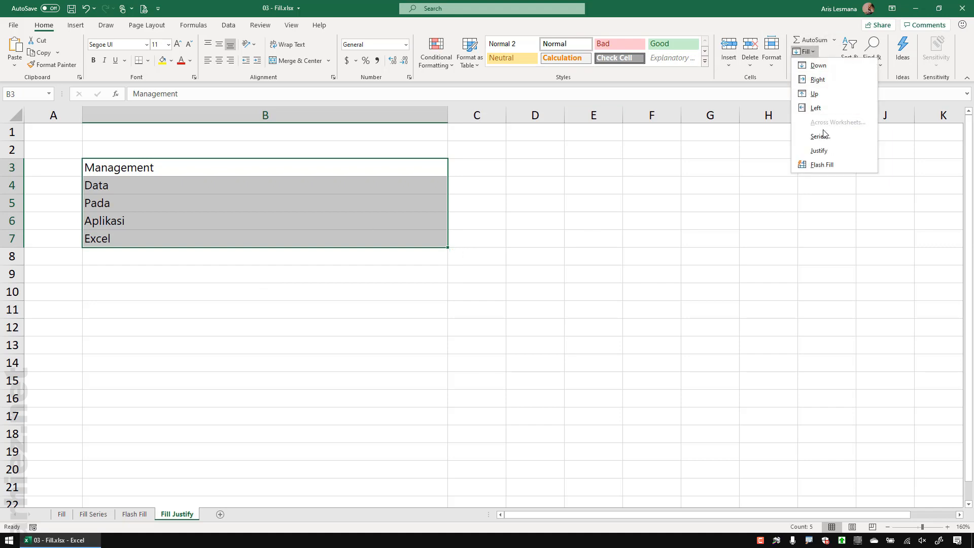
pyautogui.click(830, 150)
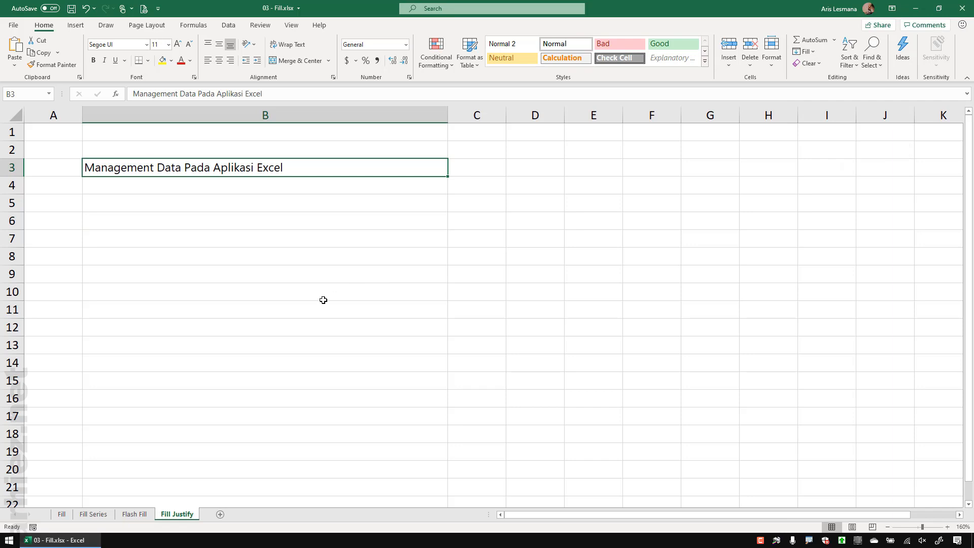
pyautogui.click(222, 206)
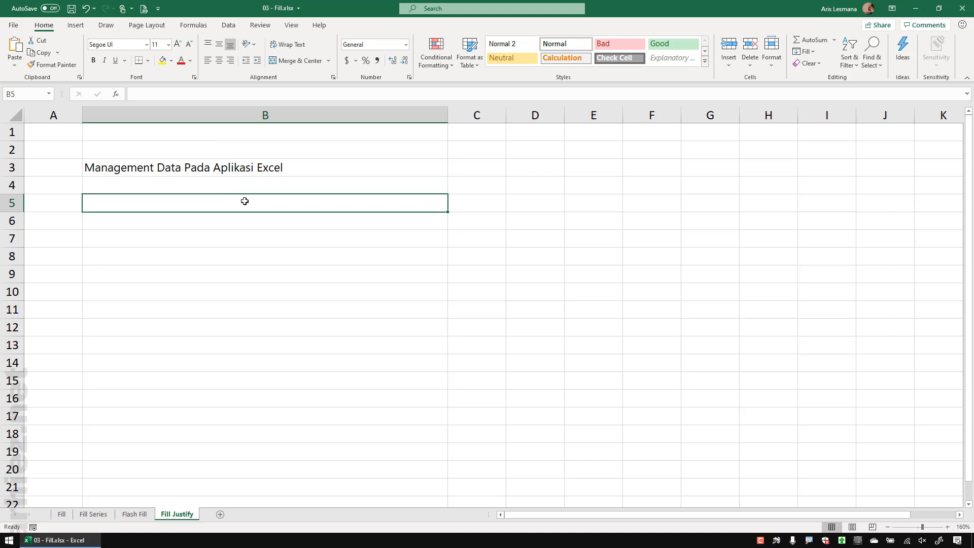